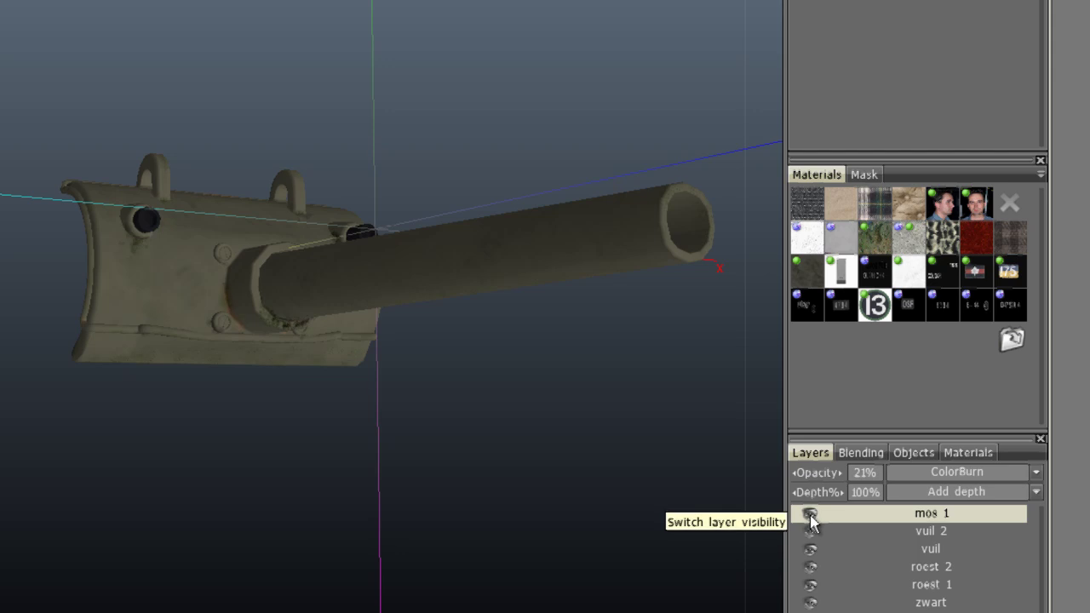
{"action": "left_click", "coordinate": [947, 549], "text": "shift"}
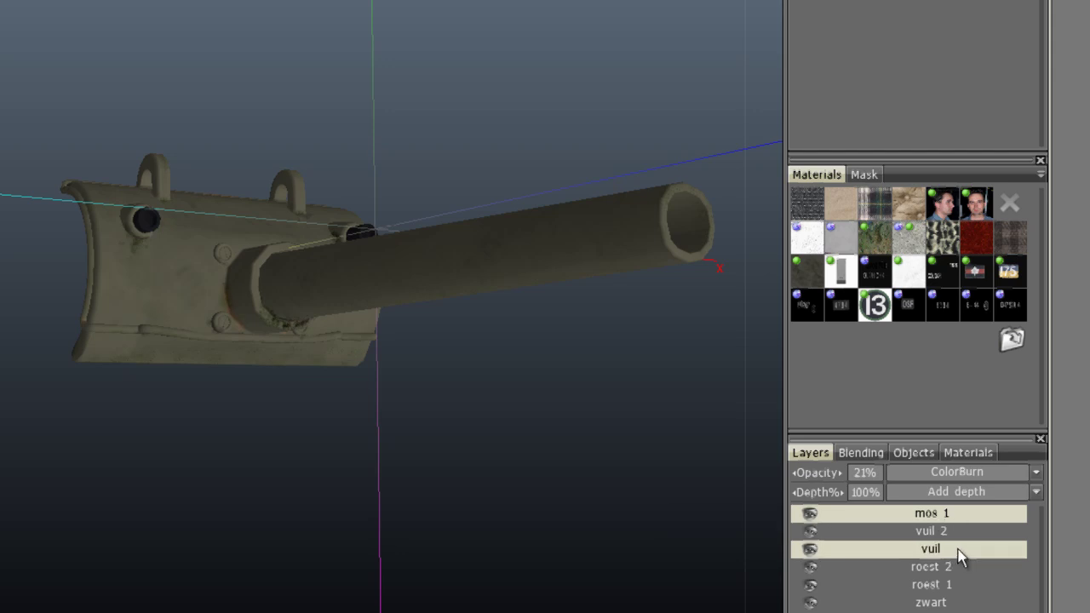
{"action": "middle_click_drag", "start_coordinate": [517, 7], "coordinate": [322, 206]}
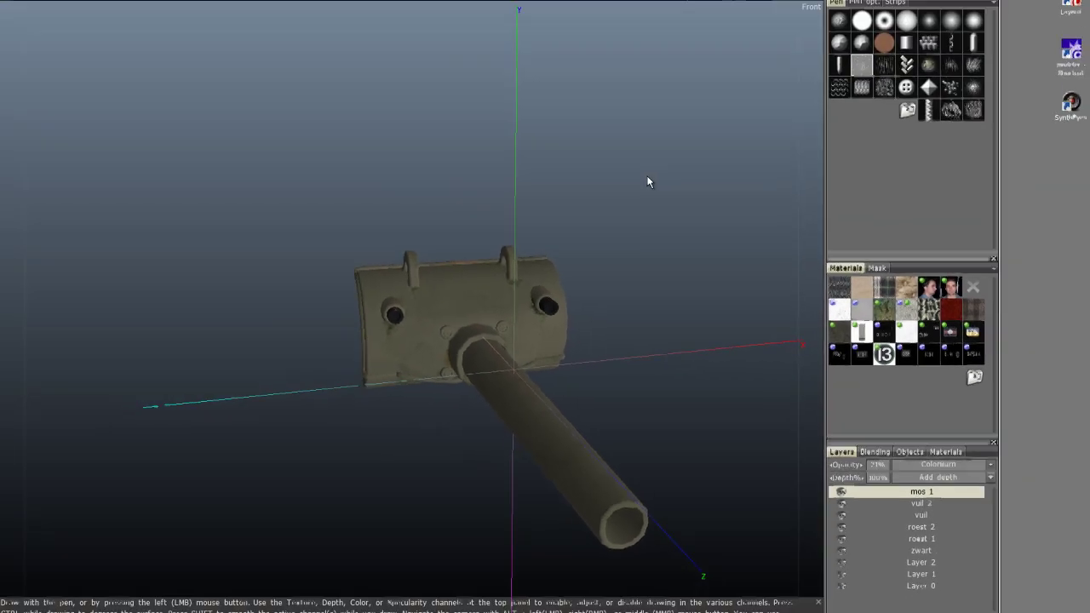
{"action": "left_click_drag", "start_coordinate": [509, 39], "coordinate": [315, 48]}
{"action": "left_click_drag", "start_coordinate": [549, 213], "coordinate": [692, 226]}
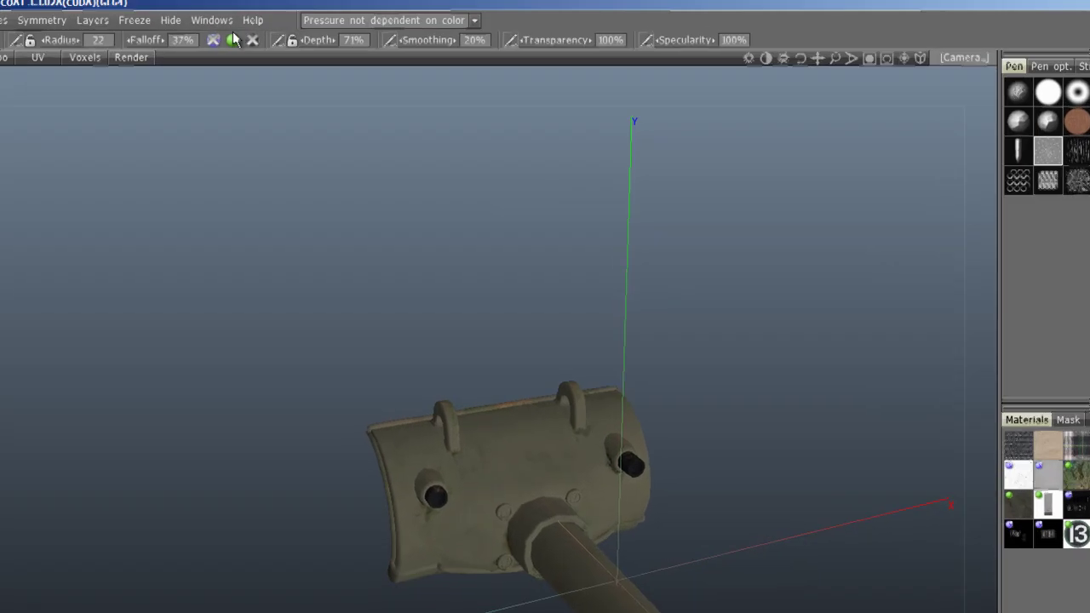
Step: Set the brush to paint depth only, with color switched off, using the large soft round pen and the speckled material
{"action": "left_click", "coordinate": [287, 6]}
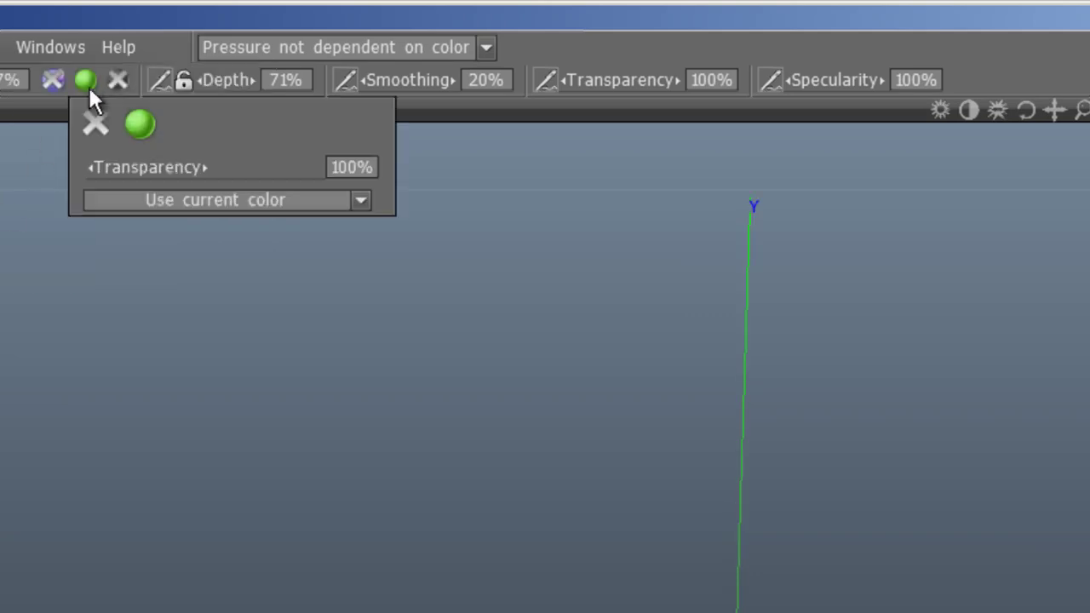
{"action": "left_click", "coordinate": [85, 80]}
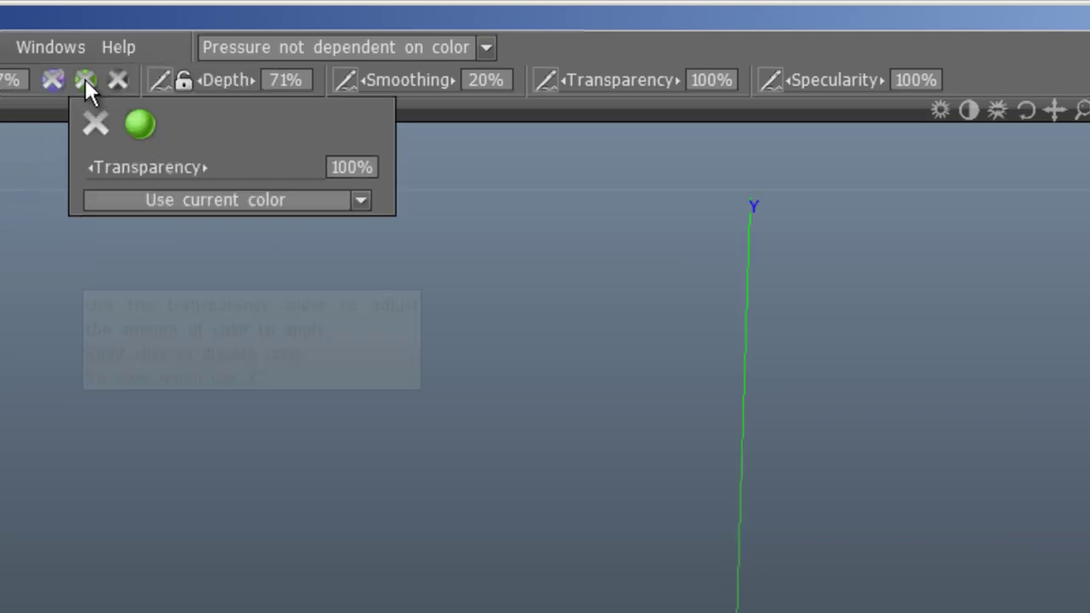
{"action": "mouse_move", "coordinate": [51, 85]}
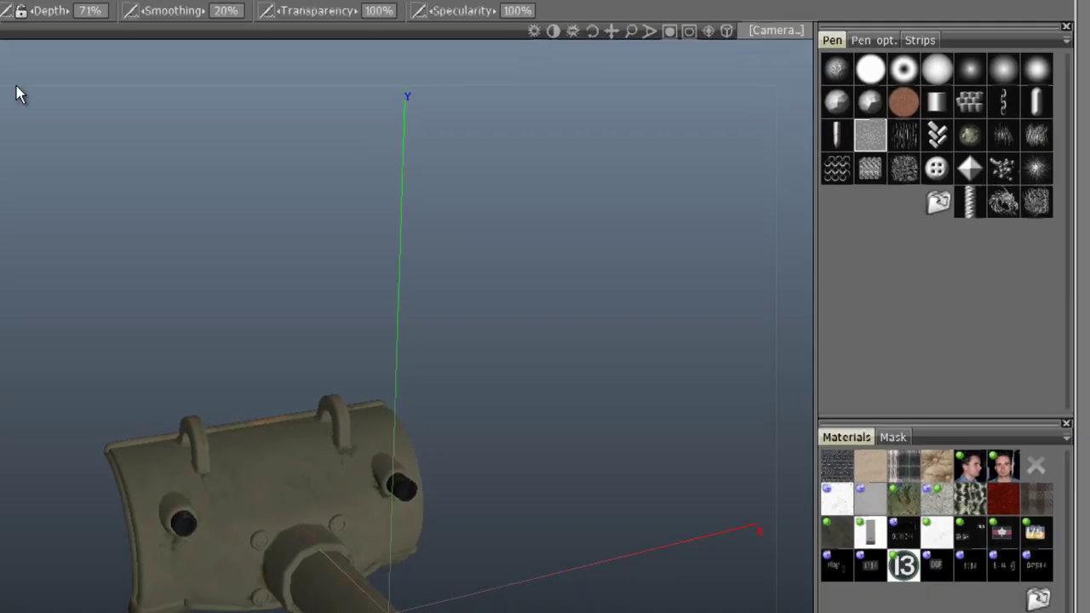
{"action": "left_click", "coordinate": [941, 66]}
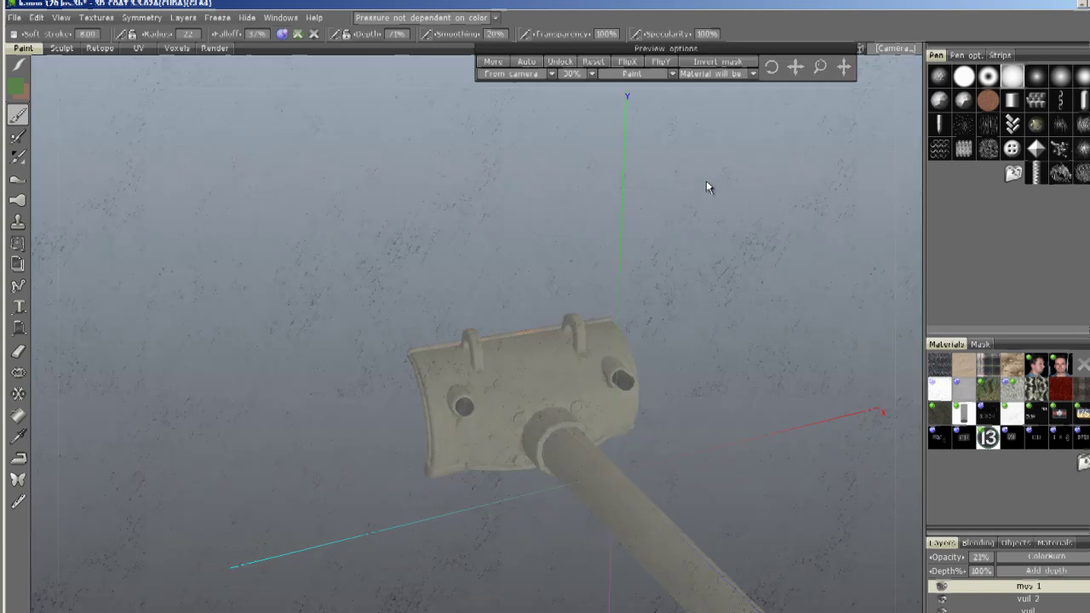
Step: Create a new layer above mos 1 and rename it bump
{"action": "left_click_drag", "start_coordinate": [763, 382], "coordinate": [730, 267]}
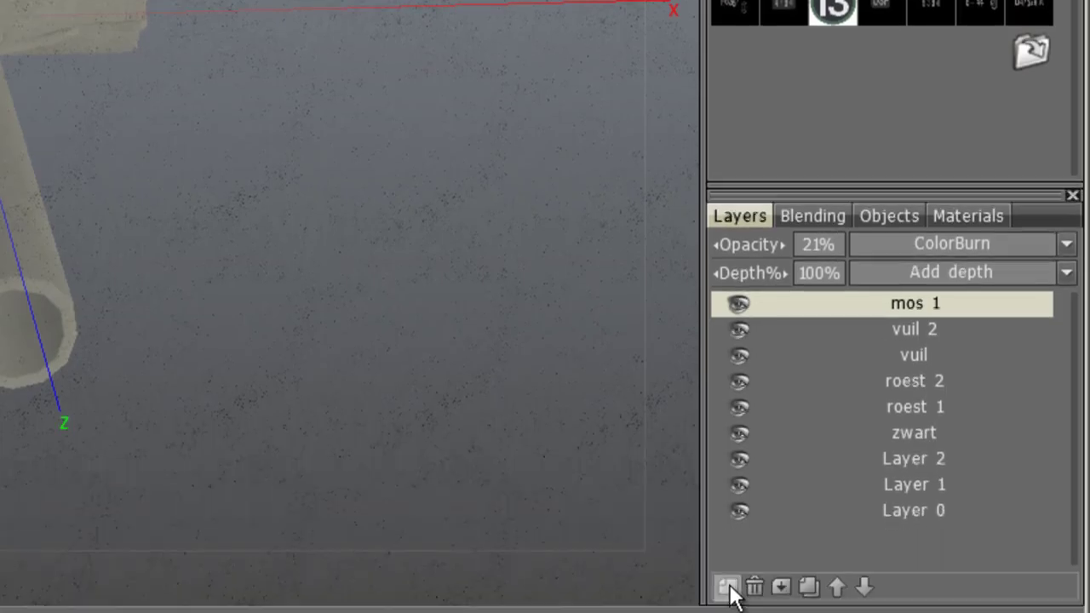
{"action": "left_click", "coordinate": [728, 567]}
{"action": "double_click", "coordinate": [916, 283]}
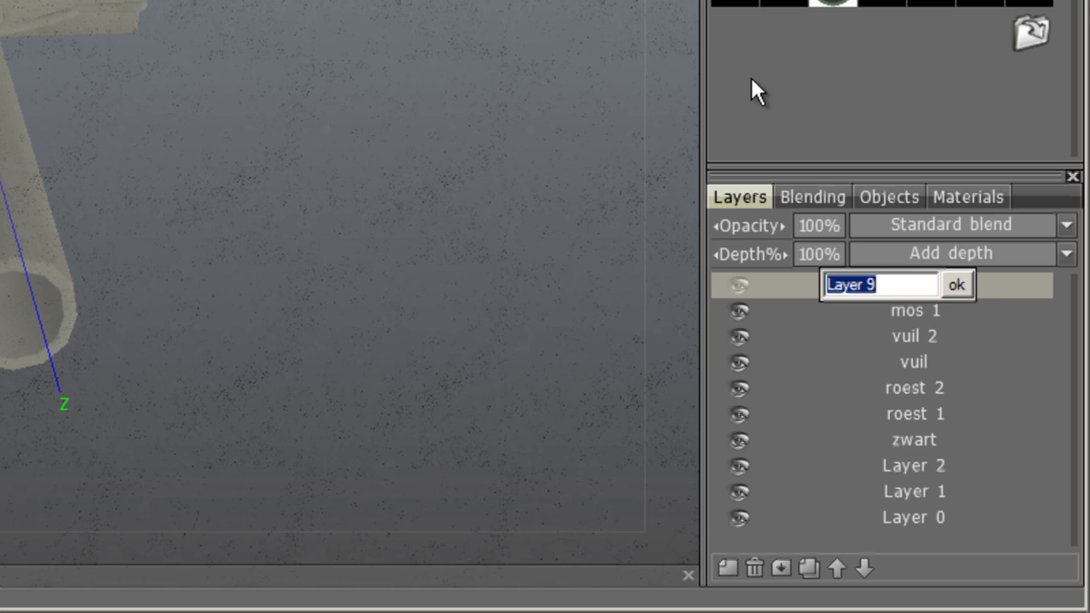
{"action": "type", "text": "bump"}
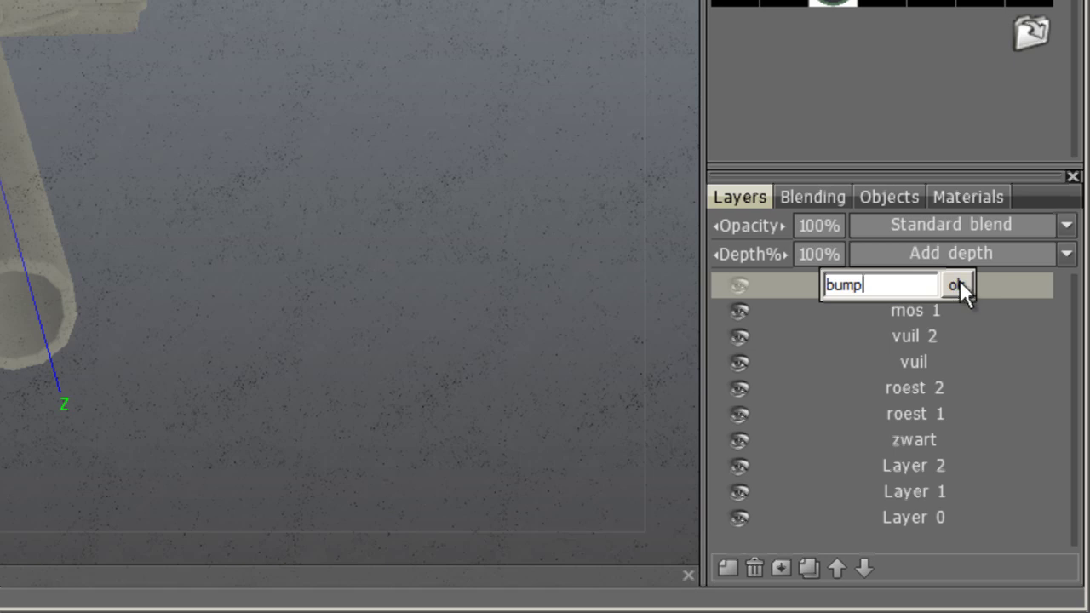
{"action": "left_click", "coordinate": [956, 286]}
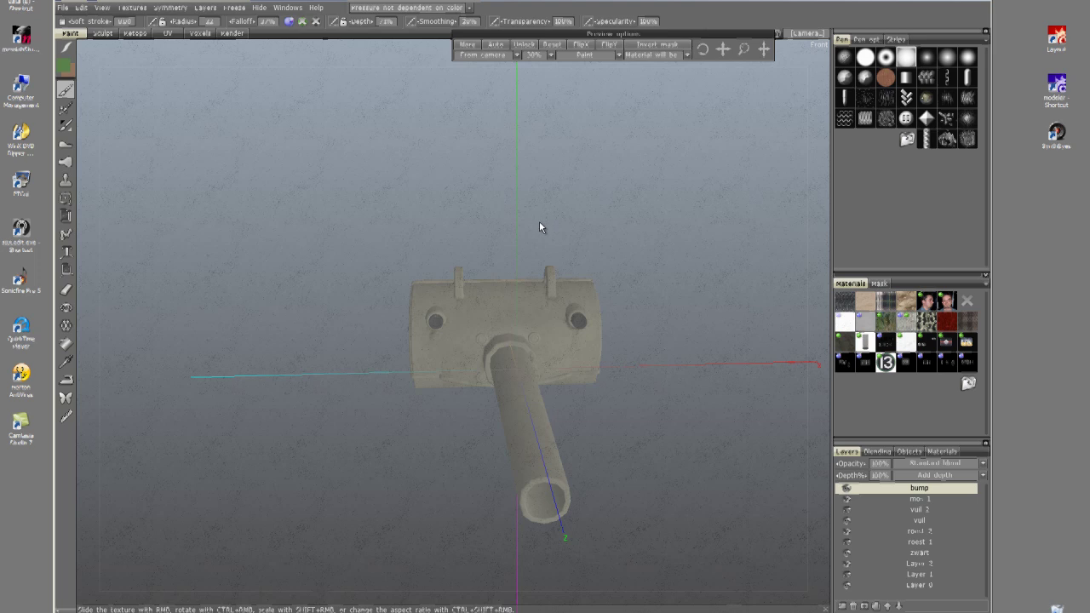
Step: Set the active paint color to black
{"action": "left_click", "coordinate": [67, 66]}
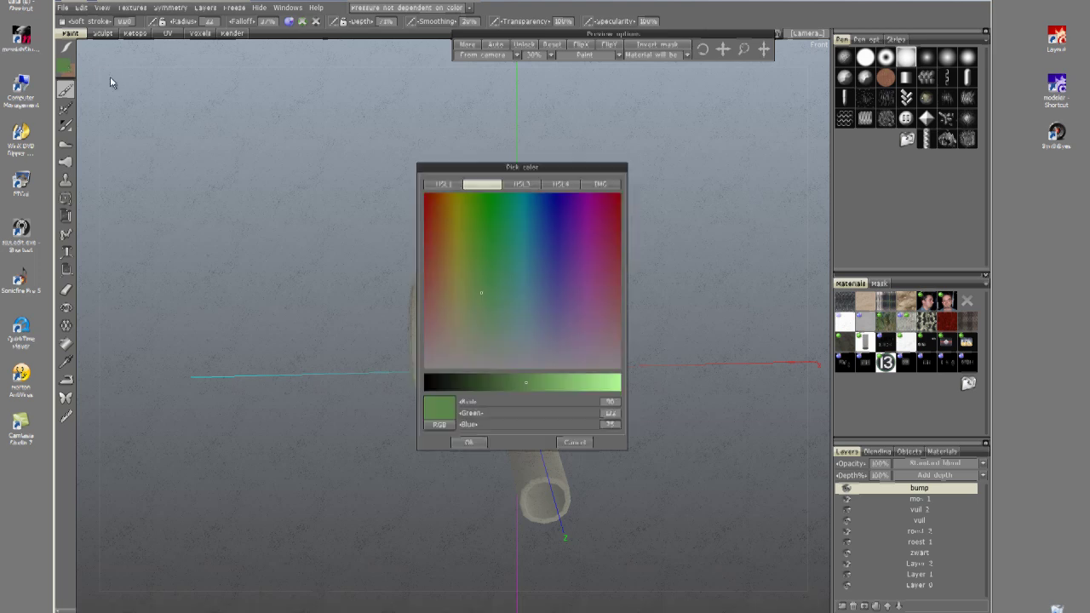
{"action": "left_click", "coordinate": [432, 388]}
{"action": "left_click", "coordinate": [469, 442]}
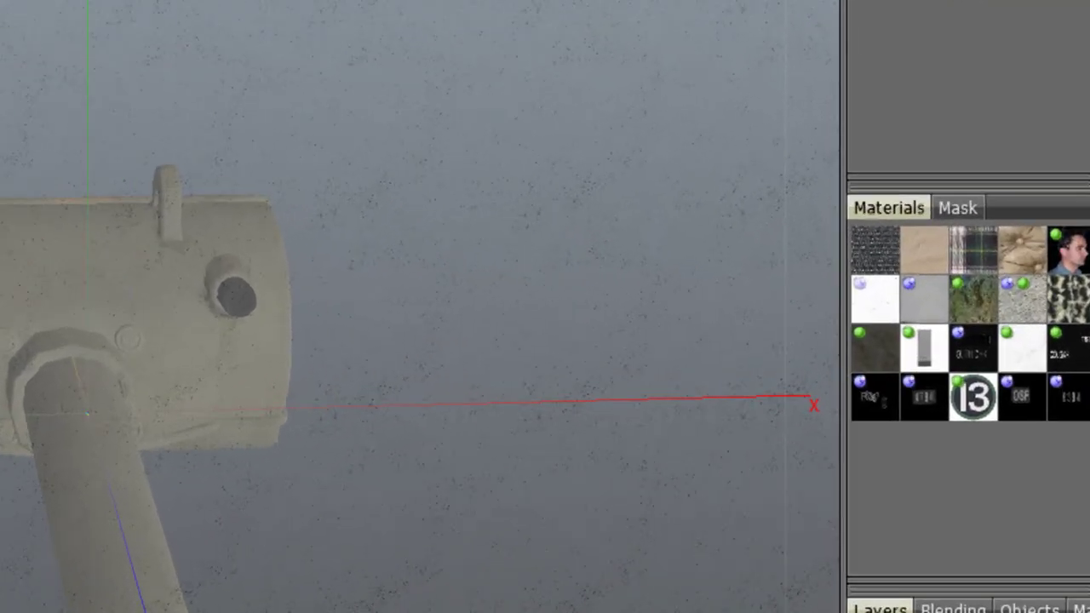
Step: Try a speckled depth stroke on the gun shield's front surface and undo it
{"action": "scroll", "coordinate": [521, 295], "scroll_direction": "up", "scroll_amount": 3}
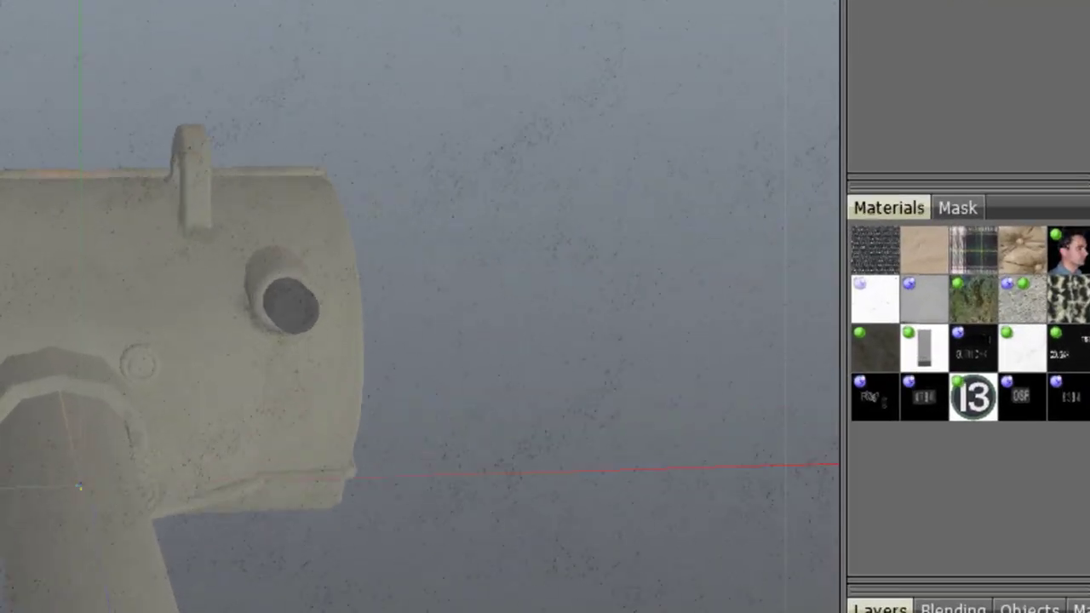
{"action": "scroll", "coordinate": [101, 279], "scroll_direction": "up", "scroll_amount": 5}
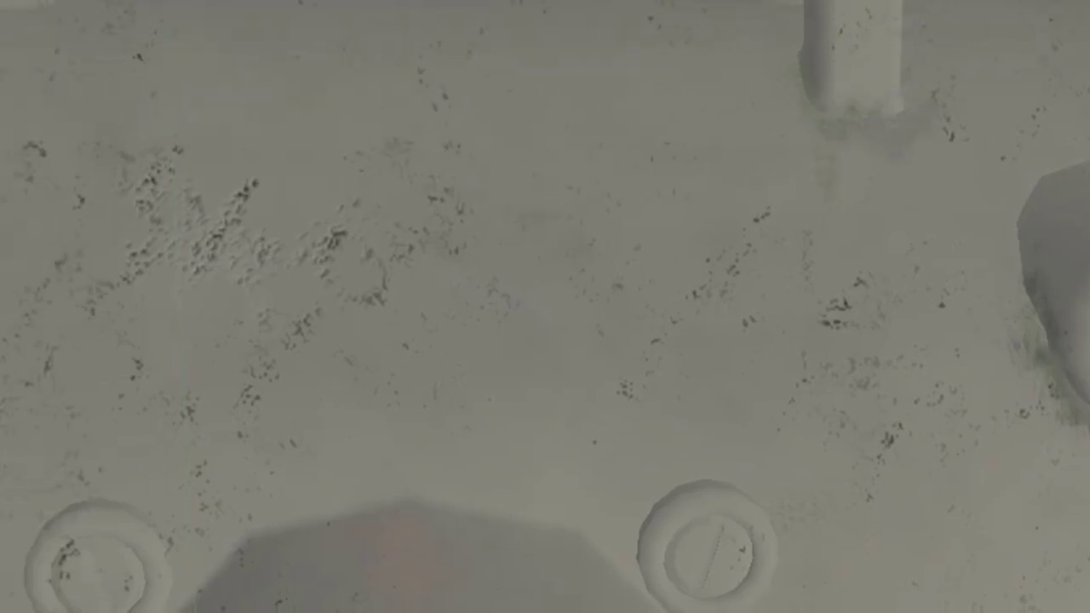
{"action": "key", "text": "q"}
{"action": "left_click_drag", "start_coordinate": [237, 226], "coordinate": [156, 248], "text": "alt"}
{"action": "mouse_move", "coordinate": [156, 248]}
{"action": "middle_mouse_down"}
{"action": "mouse_move", "coordinate": [375, 134]}
{"action": "mouse_move", "coordinate": [472, 148]}
{"action": "mouse_move", "coordinate": [477, 292]}
{"action": "mouse_move", "coordinate": [229, 270]}
{"action": "middle_mouse_up"}
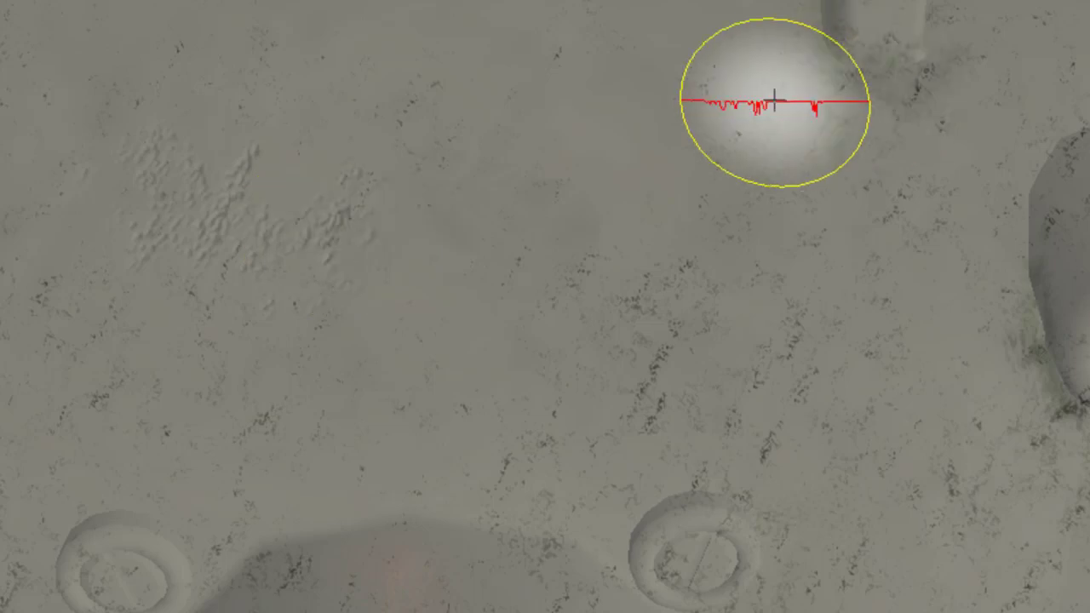
{"action": "key", "text": "ctrl+z"}
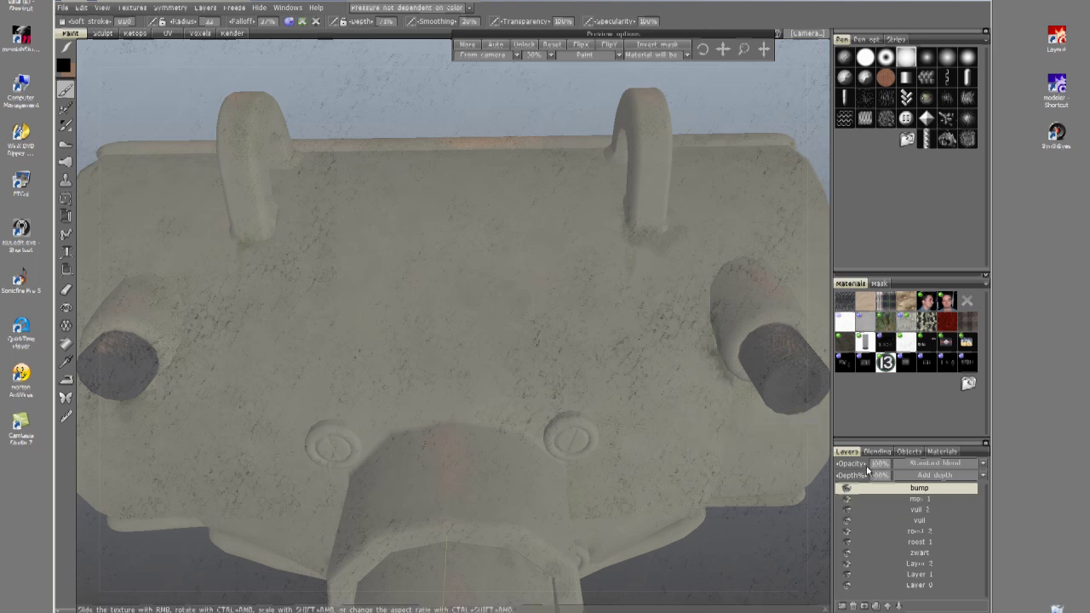
Step: Paint patches of pitted depth texture across the front of the gun shield, between the lifting lugs and the bolts
{"action": "mouse_move", "coordinate": [328, 206]}
{"action": "left_mouse_down"}
{"action": "mouse_move", "coordinate": [326, 244]}
{"action": "mouse_move", "coordinate": [378, 197]}
{"action": "left_mouse_up"}
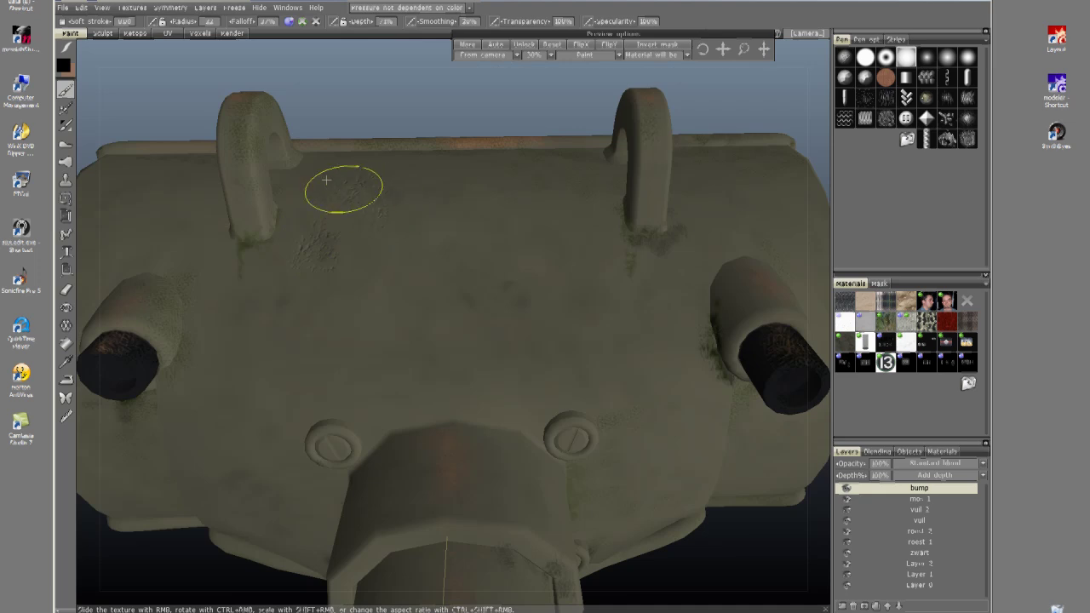
{"action": "mouse_move", "coordinate": [313, 236]}
{"action": "left_mouse_down"}
{"action": "mouse_move", "coordinate": [437, 230]}
{"action": "mouse_move", "coordinate": [559, 188]}
{"action": "mouse_move", "coordinate": [599, 289]}
{"action": "mouse_move", "coordinate": [590, 316]}
{"action": "mouse_move", "coordinate": [385, 314]}
{"action": "mouse_move", "coordinate": [276, 344]}
{"action": "mouse_move", "coordinate": [238, 407]}
{"action": "mouse_move", "coordinate": [502, 348]}
{"action": "mouse_move", "coordinate": [660, 378]}
{"action": "mouse_move", "coordinate": [681, 452]}
{"action": "mouse_move", "coordinate": [687, 443]}
{"action": "left_mouse_up"}
{"action": "left_click_drag", "start_coordinate": [761, 176], "coordinate": [756, 174]}
{"action": "left_click_drag", "start_coordinate": [732, 237], "coordinate": [725, 245]}
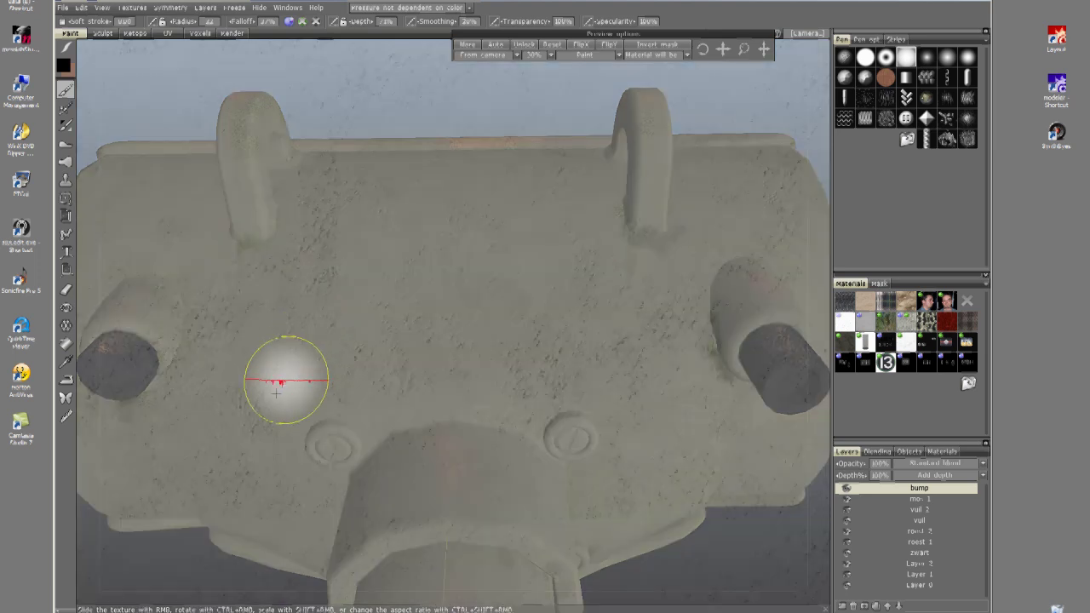
{"action": "left_click_drag", "start_coordinate": [269, 401], "coordinate": [267, 402]}
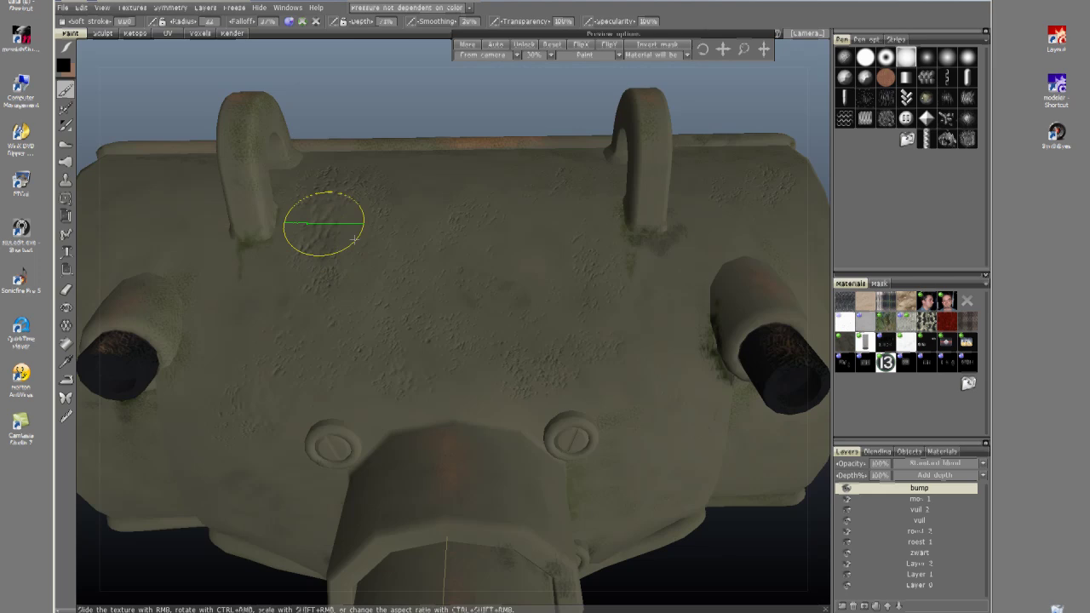
{"action": "left_click_drag", "start_coordinate": [354, 240], "coordinate": [375, 235]}
{"action": "left_click_drag", "start_coordinate": [460, 220], "coordinate": [436, 250]}
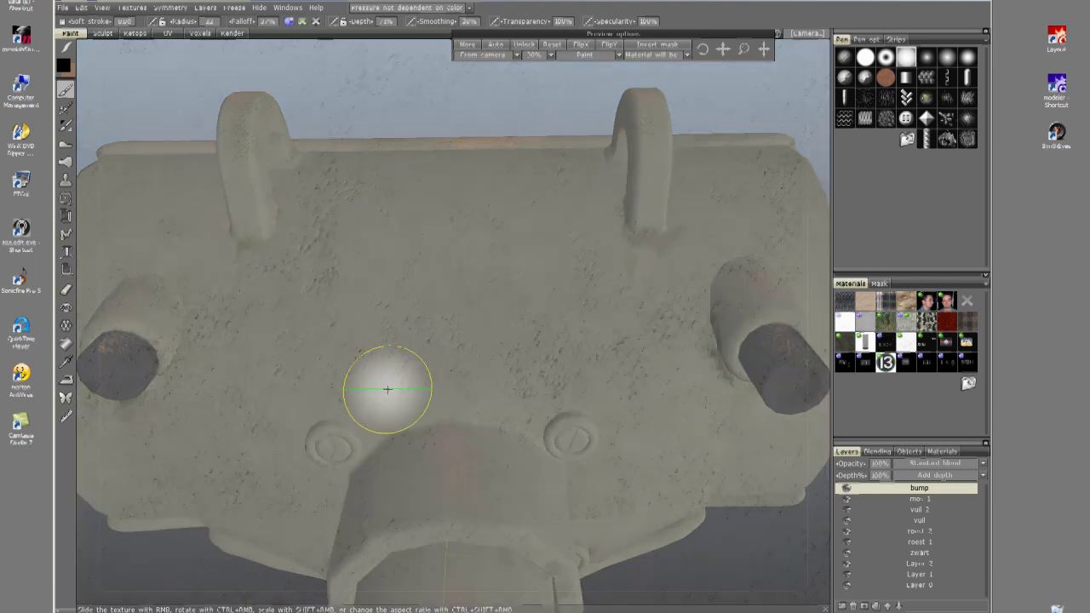
{"action": "mouse_move", "coordinate": [388, 389]}
{"action": "left_mouse_down"}
{"action": "mouse_move", "coordinate": [400, 374]}
{"action": "mouse_move", "coordinate": [360, 352]}
{"action": "mouse_move", "coordinate": [377, 343]}
{"action": "left_mouse_up"}
Step: Extend the pitted depth texture over the shield around the right tube and toward its upper right edge
{"action": "mouse_move", "coordinate": [349, 77]}
{"action": "left_mouse_down"}
{"action": "mouse_move", "coordinate": [407, 85]}
{"action": "mouse_move", "coordinate": [370, 73]}
{"action": "left_mouse_up"}
{"action": "mouse_move", "coordinate": [679, 410]}
{"action": "left_mouse_down"}
{"action": "mouse_move", "coordinate": [686, 418]}
{"action": "mouse_move", "coordinate": [647, 319]}
{"action": "mouse_move", "coordinate": [703, 244]}
{"action": "left_mouse_up"}
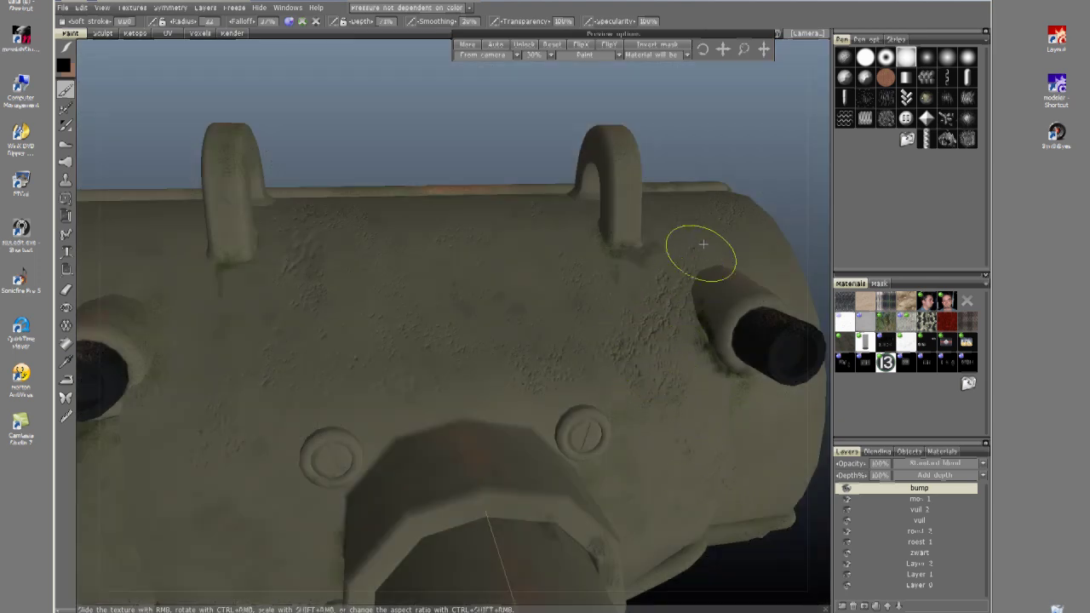
{"action": "left_click_drag", "start_coordinate": [776, 217], "coordinate": [776, 210]}
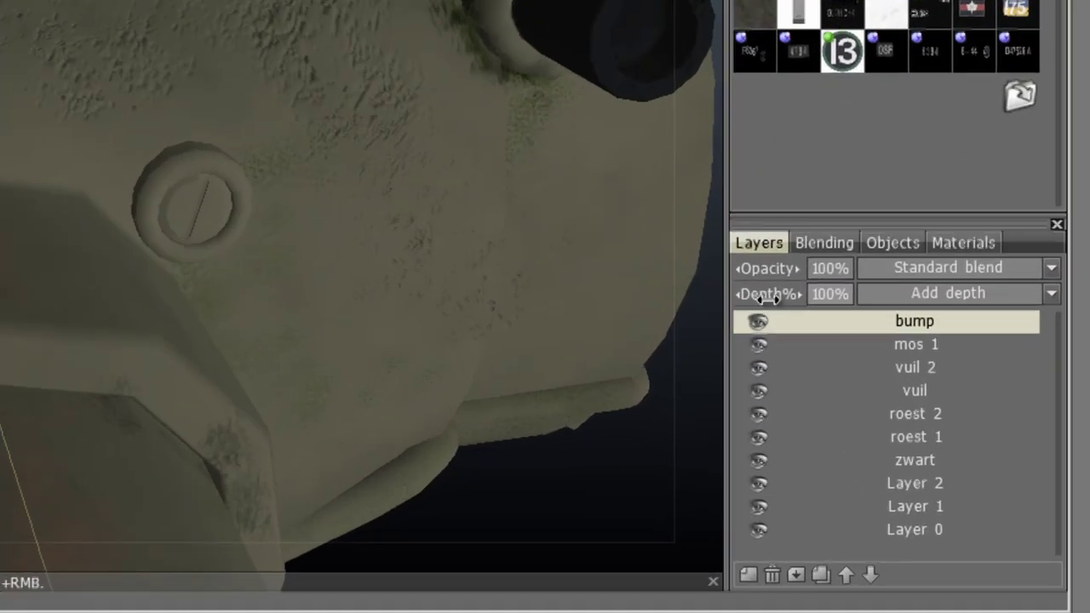
Step: Reduce the bump layer's depth to 55%
{"action": "left_click_drag", "start_coordinate": [766, 297], "coordinate": [757, 300]}
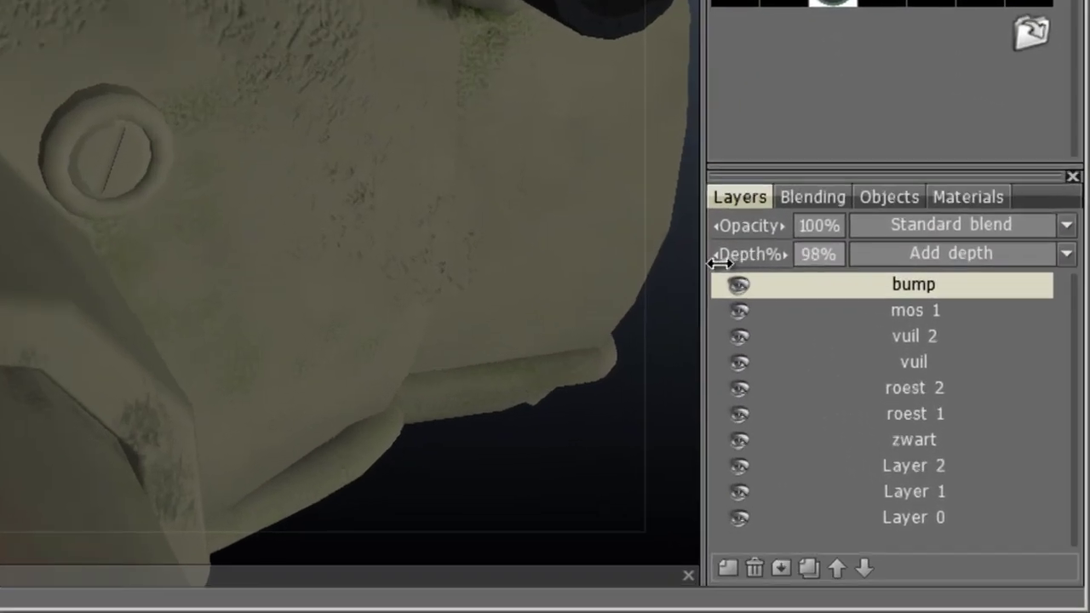
{"action": "mouse_move", "coordinate": [691, 269]}
{"action": "left_mouse_down"}
{"action": "mouse_move", "coordinate": [749, 281]}
{"action": "mouse_move", "coordinate": [698, 256]}
{"action": "mouse_move", "coordinate": [672, 274]}
{"action": "left_mouse_up"}
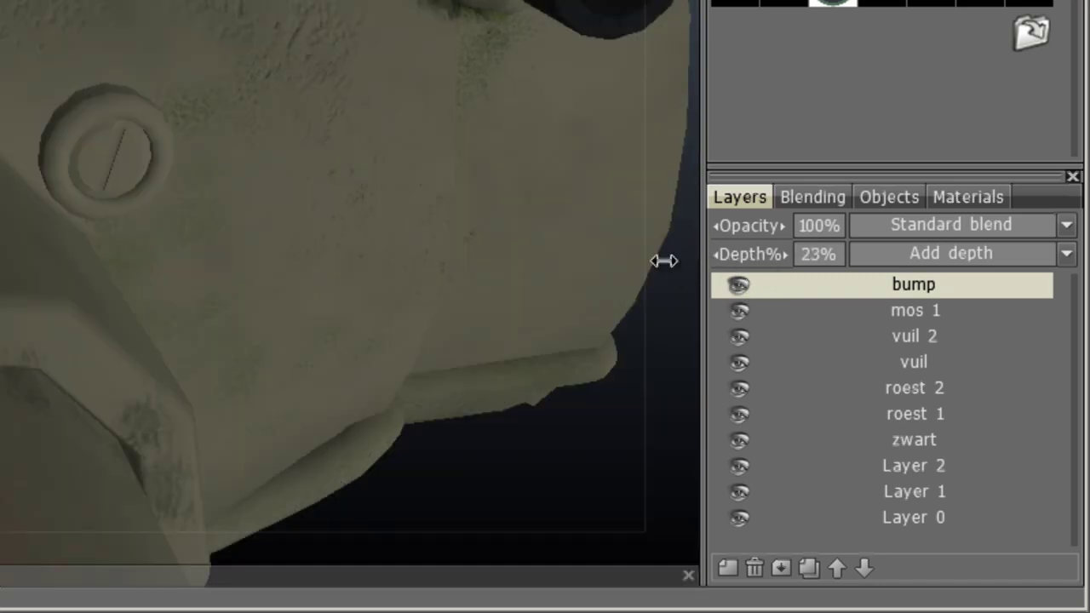
{"action": "mouse_move", "coordinate": [728, 253]}
{"action": "left_mouse_down"}
{"action": "mouse_move", "coordinate": [749, 253]}
{"action": "mouse_move", "coordinate": [721, 255]}
{"action": "left_mouse_up"}
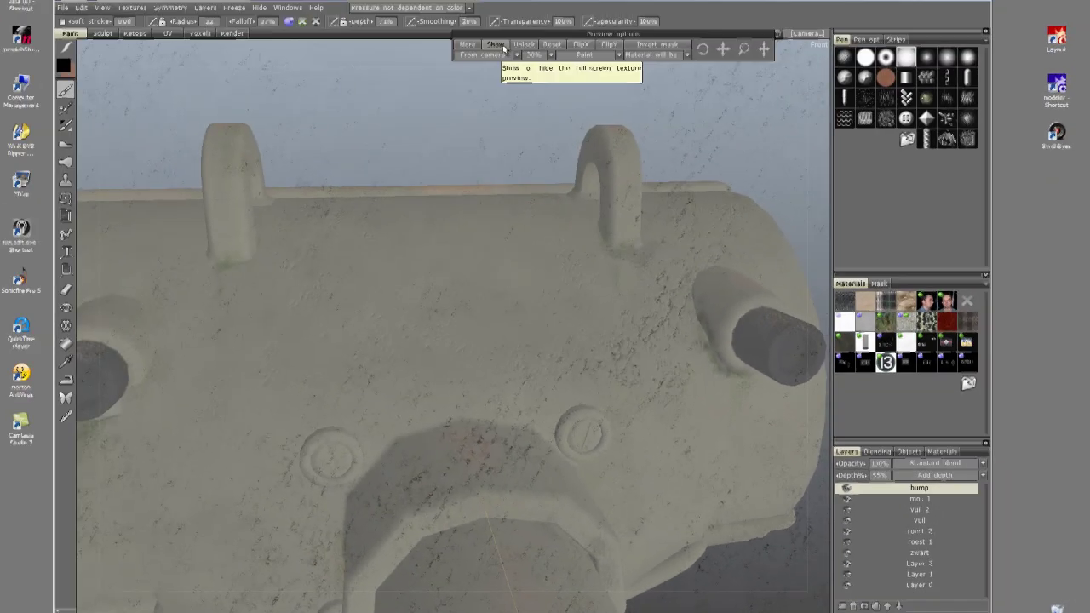
Step: Hide the full-screen texture preview and add a new layer above the bump layer
{"action": "left_click", "coordinate": [501, 46]}
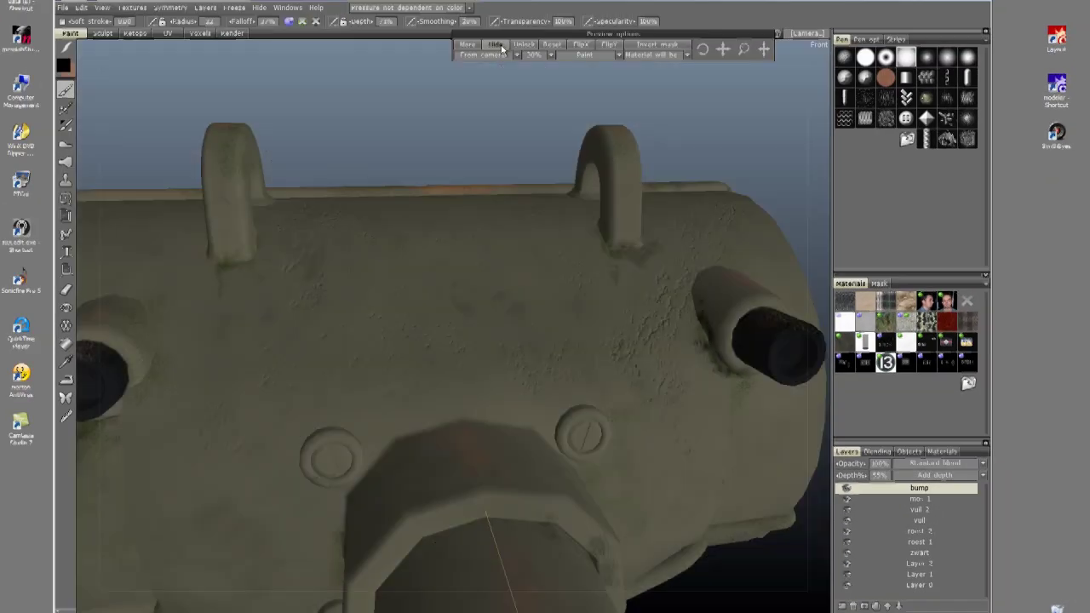
{"action": "mouse_move", "coordinate": [560, 254]}
{"action": "left_mouse_down", "text": "alt"}
{"action": "mouse_move", "coordinate": [522, 265]}
{"action": "mouse_move", "coordinate": [608, 261]}
{"action": "mouse_move", "coordinate": [596, 313]}
{"action": "mouse_move", "coordinate": [550, 311]}
{"action": "mouse_move", "coordinate": [546, 270]}
{"action": "mouse_move", "coordinate": [548, 313]}
{"action": "left_mouse_up", "text": "alt"}
{"action": "left_click", "coordinate": [843, 605]}
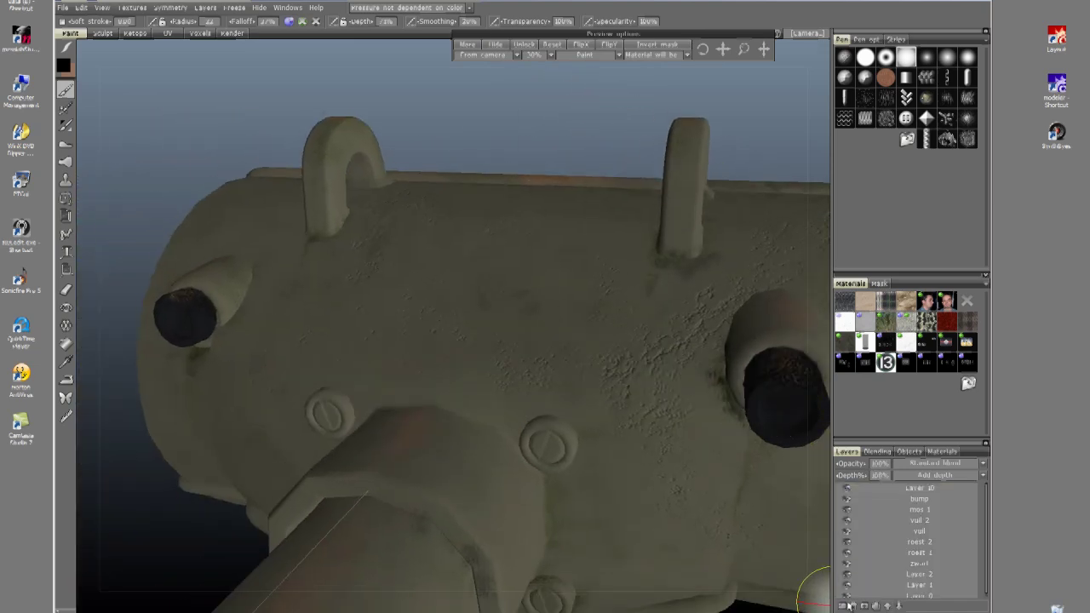
{"action": "double_click", "coordinate": [924, 490]}
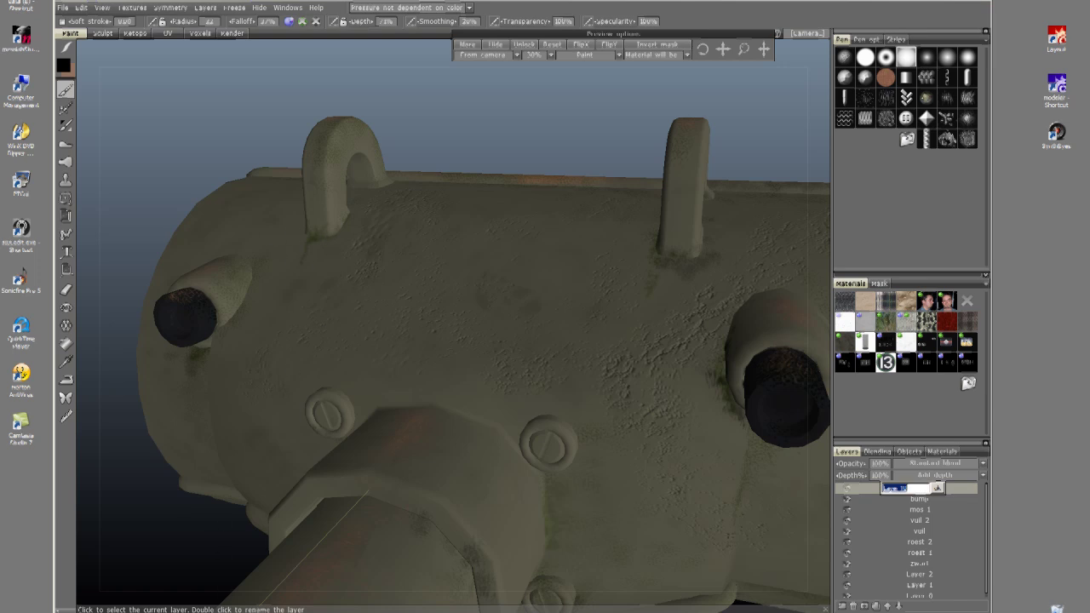
Step: Switch to Windows Photo Gallery and examine the cast details on the tank's gun mantlet in the reference photo
{"action": "key", "text": "alt+Tab"}
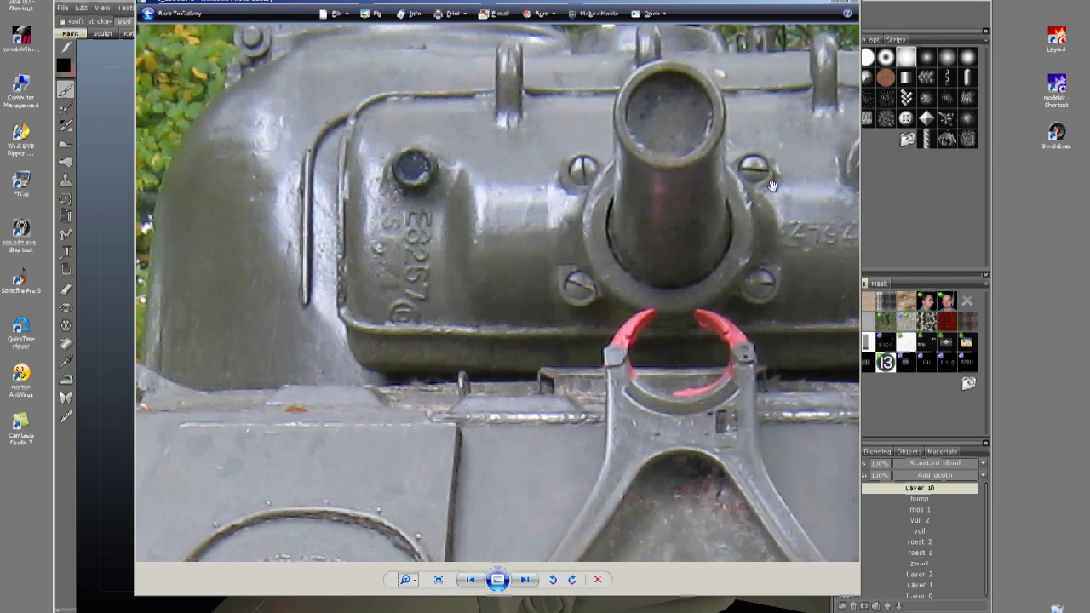
{"action": "left_click_drag", "start_coordinate": [734, 205], "coordinate": [482, 207]}
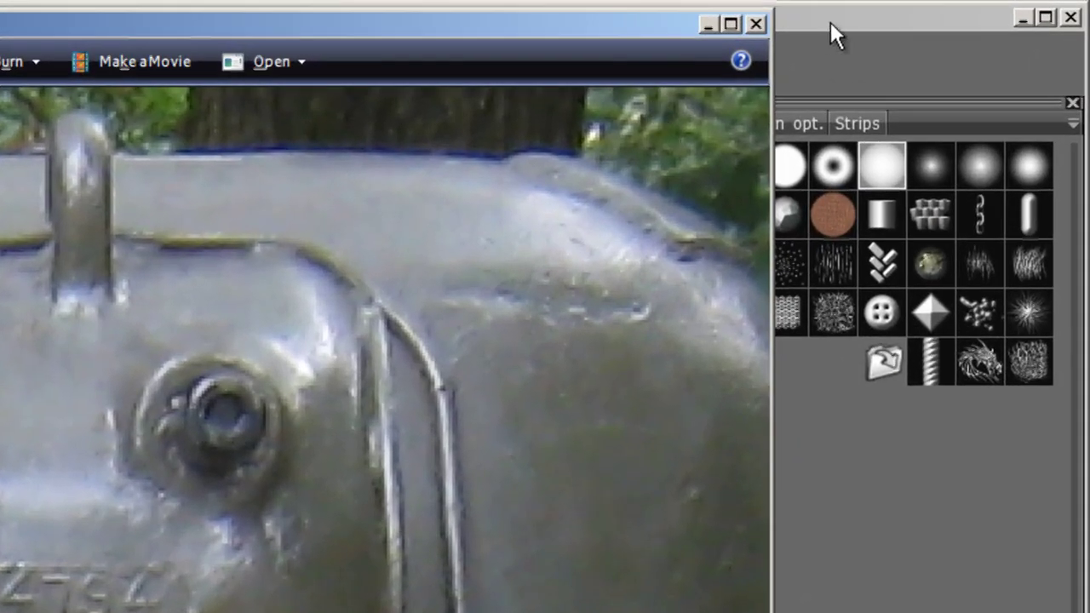
{"action": "left_click", "coordinate": [833, 34]}
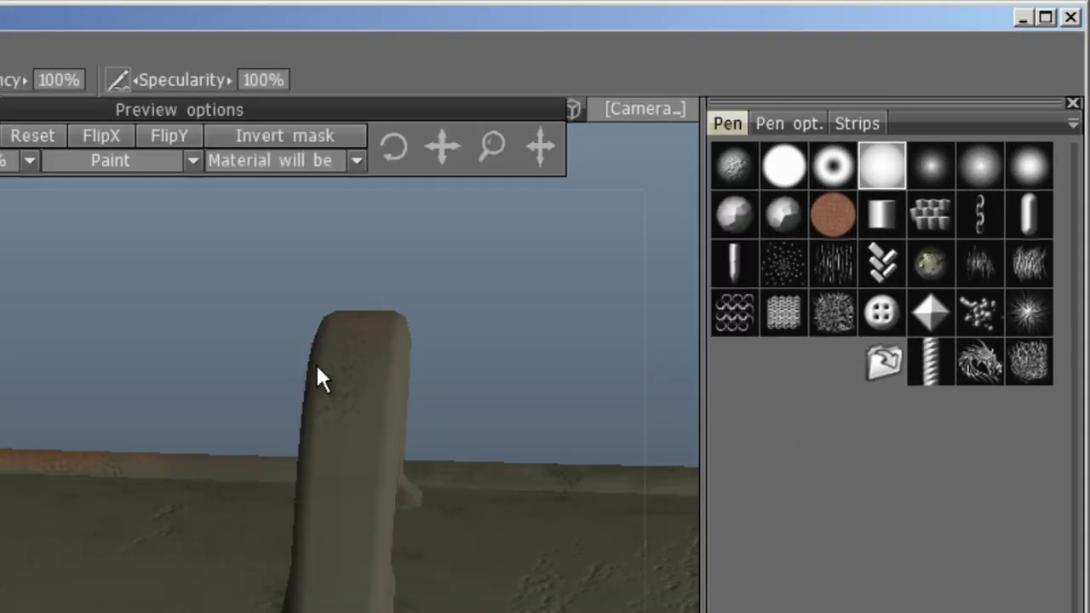
Step: Paint raised weld bumps around the front foot of the right lifting hook with the scattered-lump pen
{"action": "left_click", "coordinate": [981, 313]}
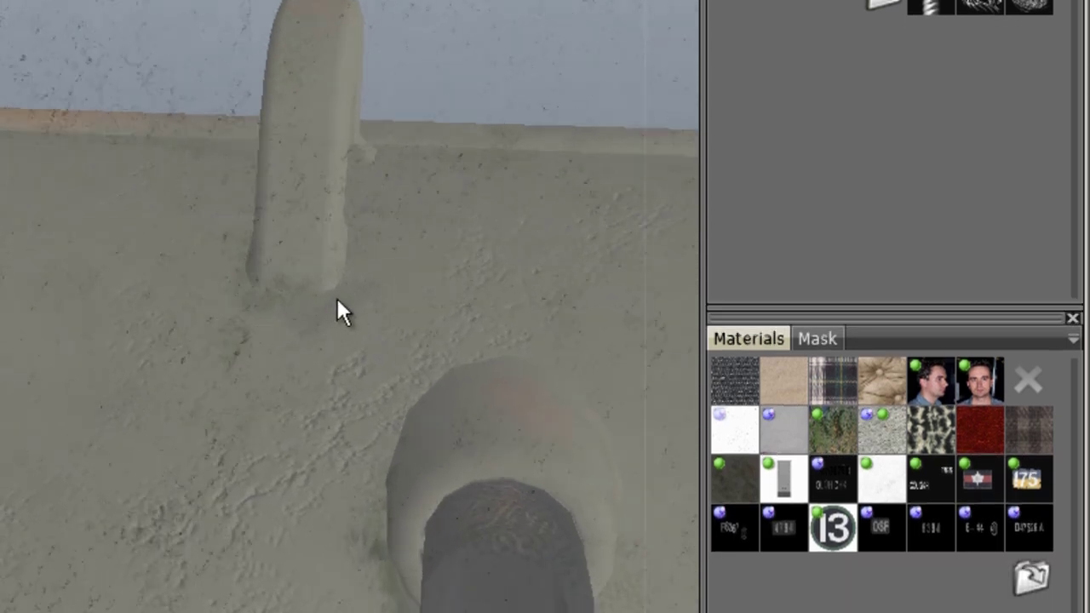
{"action": "mouse_move", "coordinate": [338, 298]}
{"action": "right_mouse_down", "text": "alt"}
{"action": "mouse_move", "coordinate": [343, 289]}
{"action": "mouse_move", "coordinate": [319, 302]}
{"action": "mouse_move", "coordinate": [384, 283]}
{"action": "mouse_move", "coordinate": [327, 287]}
{"action": "right_mouse_up", "text": "alt"}
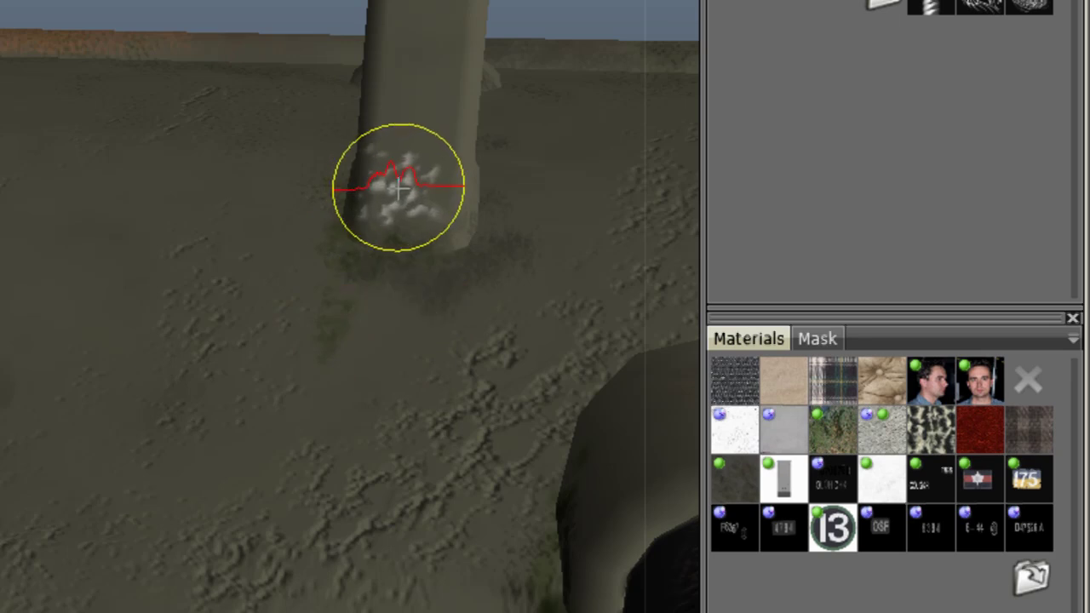
{"action": "left_click_drag", "start_coordinate": [409, 253], "coordinate": [301, 204]}
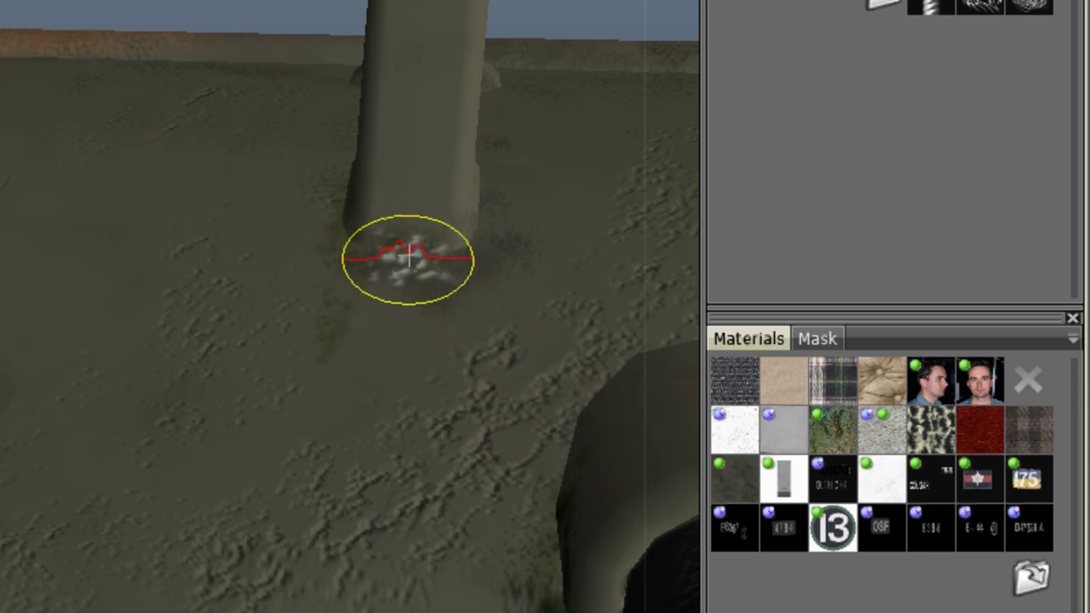
{"action": "mouse_move", "coordinate": [414, 252]}
{"action": "left_mouse_down"}
{"action": "mouse_move", "coordinate": [403, 275]}
{"action": "mouse_move", "coordinate": [428, 269]}
{"action": "mouse_move", "coordinate": [399, 275]}
{"action": "mouse_move", "coordinate": [418, 258]}
{"action": "mouse_move", "coordinate": [399, 230]}
{"action": "mouse_move", "coordinate": [434, 255]}
{"action": "left_mouse_up"}
{"action": "mouse_move", "coordinate": [565, 56]}
{"action": "middle_mouse_down"}
{"action": "mouse_move", "coordinate": [523, 19]}
{"action": "mouse_move", "coordinate": [438, 5]}
{"action": "mouse_move", "coordinate": [454, 42]}
{"action": "middle_mouse_up"}
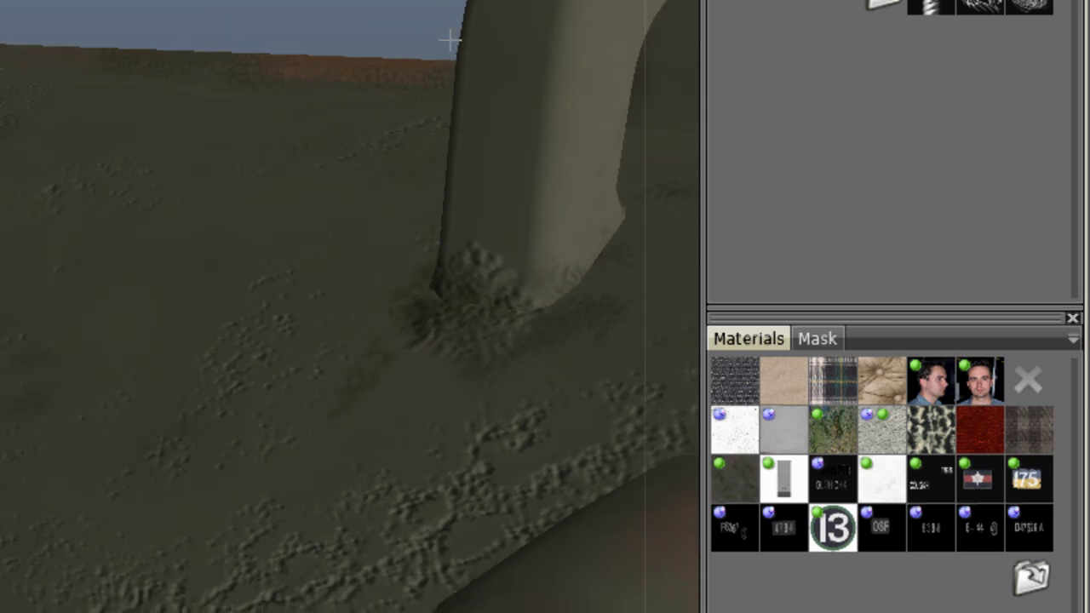
{"action": "mouse_move", "coordinate": [473, 308]}
{"action": "left_mouse_down"}
{"action": "mouse_move", "coordinate": [539, 299]}
{"action": "mouse_move", "coordinate": [528, 312]}
{"action": "mouse_move", "coordinate": [467, 277]}
{"action": "left_mouse_up"}
{"action": "mouse_move", "coordinate": [560, 271]}
{"action": "left_mouse_down"}
{"action": "mouse_move", "coordinate": [591, 269]}
{"action": "mouse_move", "coordinate": [588, 290]}
{"action": "left_mouse_up"}
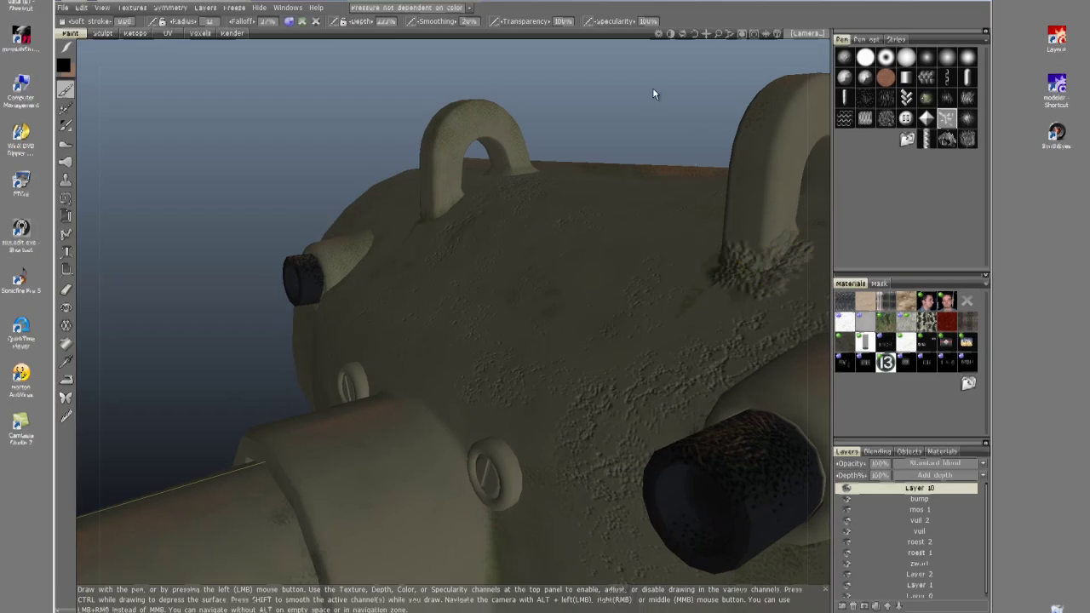
Step: Smooth the weld bumps around the right hook's front foot so they blend into the shield
{"action": "left_click_drag", "start_coordinate": [653, 94], "coordinate": [675, 241]}
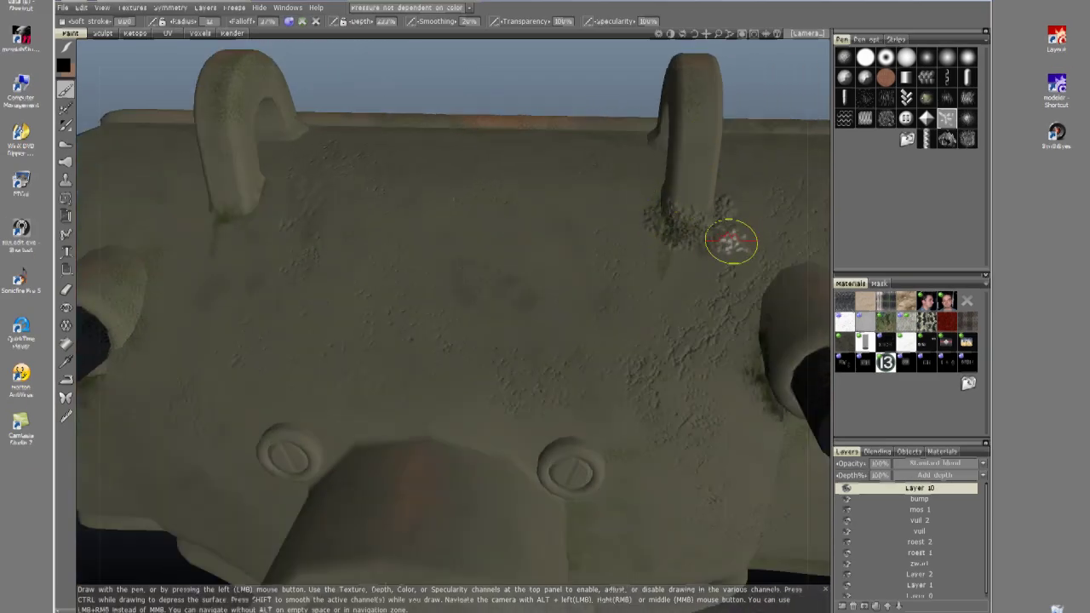
{"action": "key", "text": "shift"}
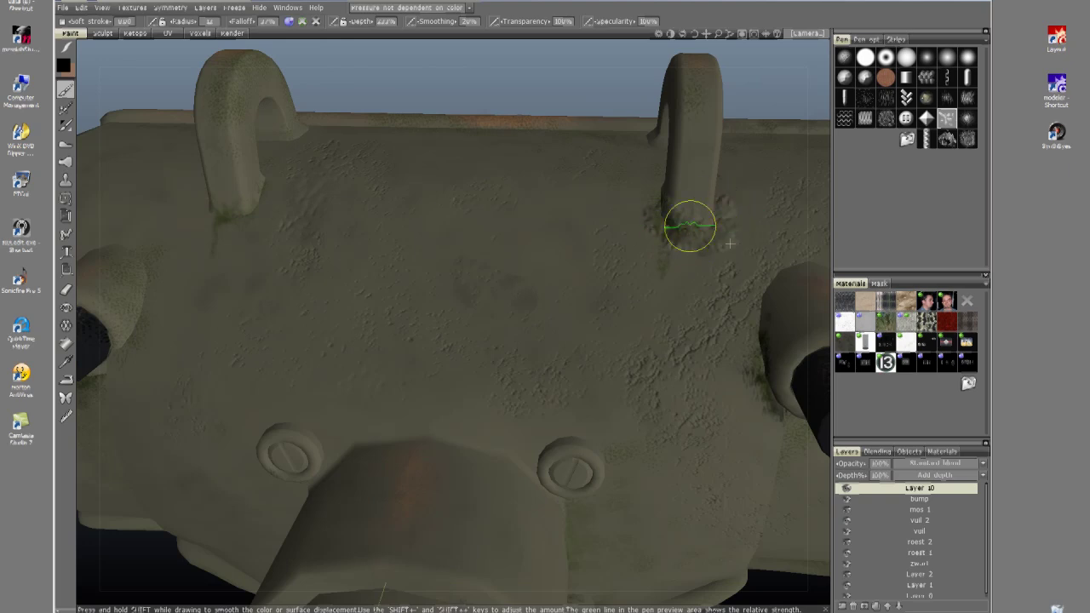
{"action": "left_click_drag", "start_coordinate": [710, 225], "coordinate": [678, 219], "text": "shift"}
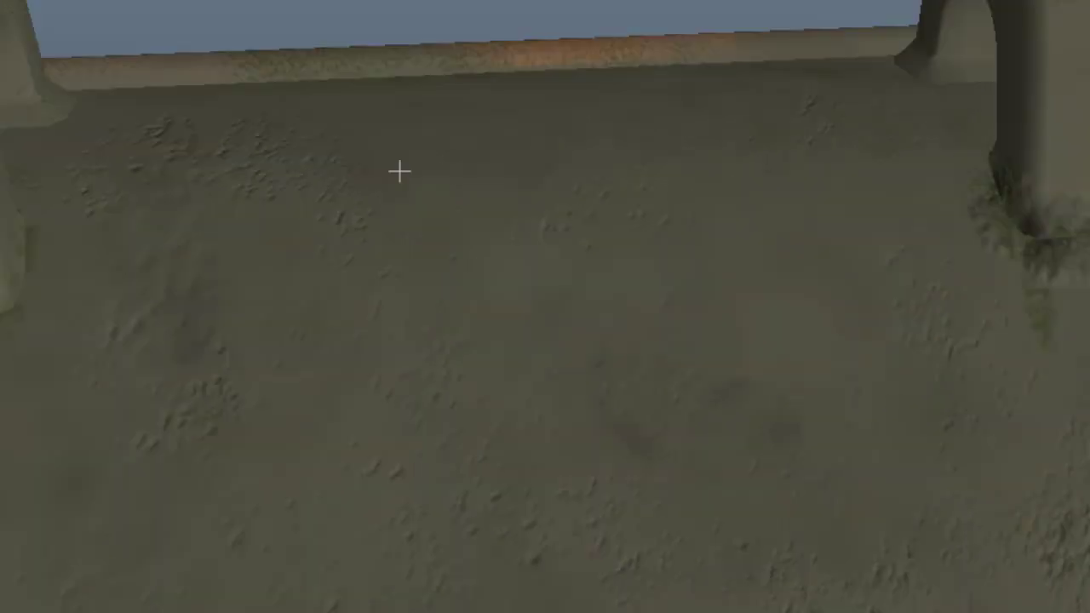
Step: Paint the same raised weld bumps around the front and rear feet of the left lifting hook
{"action": "left_click_drag", "start_coordinate": [399, 172], "coordinate": [328, 144], "text": "alt"}
{"action": "left_click_drag", "start_coordinate": [226, 290], "coordinate": [540, 250], "text": "alt"}
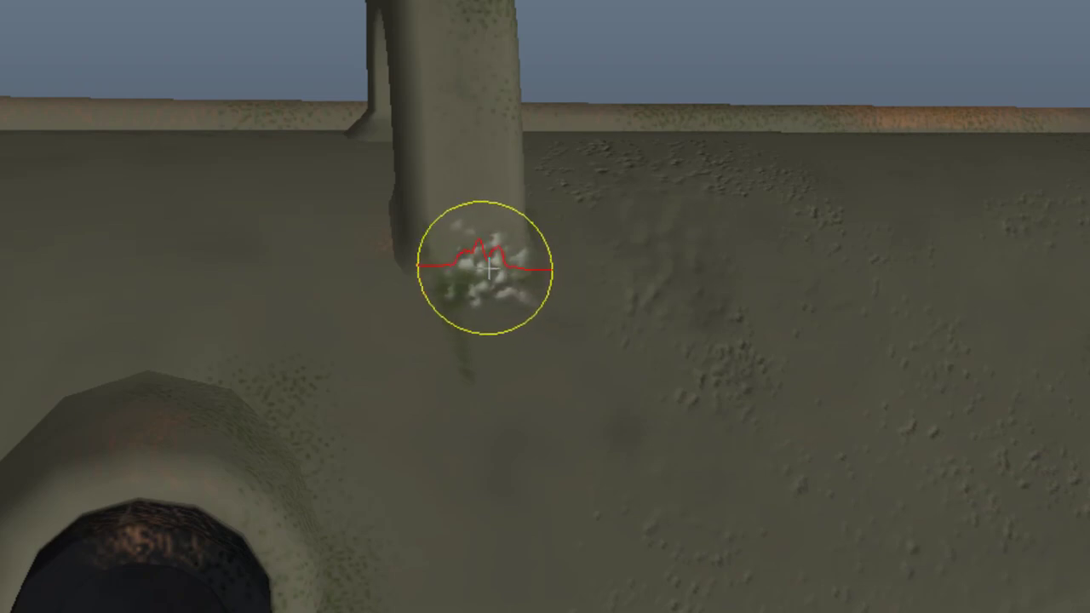
{"action": "mouse_move", "coordinate": [504, 289]}
{"action": "left_mouse_down"}
{"action": "mouse_move", "coordinate": [486, 292]}
{"action": "mouse_move", "coordinate": [469, 275]}
{"action": "mouse_move", "coordinate": [462, 289]}
{"action": "mouse_move", "coordinate": [414, 243]}
{"action": "mouse_move", "coordinate": [389, 273]}
{"action": "mouse_move", "coordinate": [527, 257]}
{"action": "mouse_move", "coordinate": [452, 286]}
{"action": "mouse_move", "coordinate": [455, 272]}
{"action": "mouse_move", "coordinate": [493, 285]}
{"action": "mouse_move", "coordinate": [492, 276]}
{"action": "mouse_move", "coordinate": [448, 292]}
{"action": "mouse_move", "coordinate": [465, 278]}
{"action": "left_mouse_up"}
{"action": "mouse_move", "coordinate": [696, 46]}
{"action": "left_mouse_down", "text": "alt"}
{"action": "mouse_move", "coordinate": [756, 12]}
{"action": "mouse_move", "coordinate": [940, 9]}
{"action": "left_mouse_up", "text": "alt"}
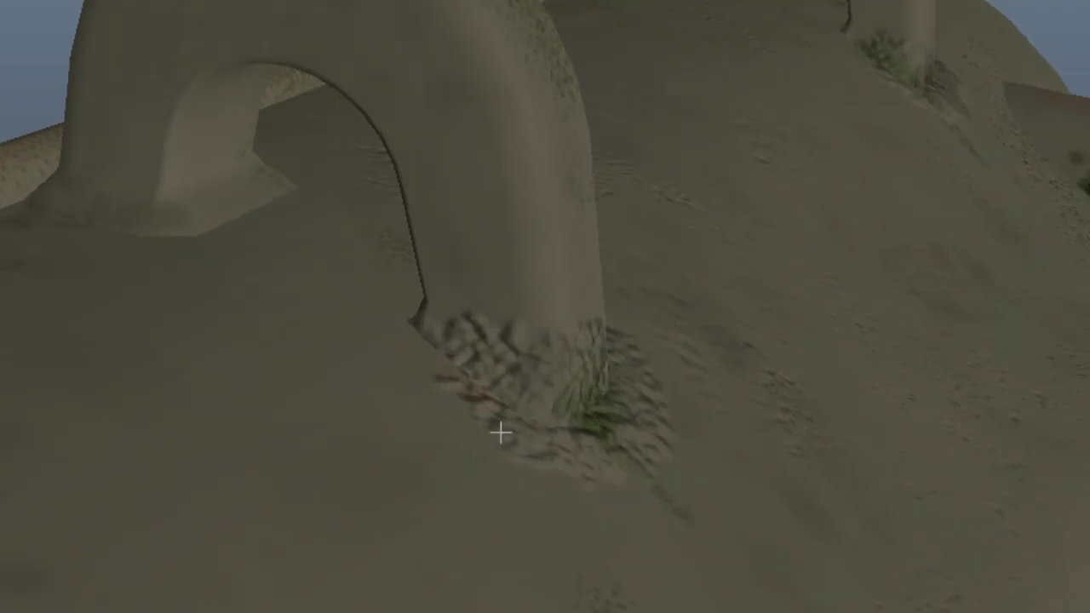
{"action": "mouse_move", "coordinate": [473, 381]}
{"action": "left_mouse_down"}
{"action": "mouse_move", "coordinate": [462, 357]}
{"action": "mouse_move", "coordinate": [170, 230]}
{"action": "mouse_move", "coordinate": [151, 236]}
{"action": "mouse_move", "coordinate": [259, 201]}
{"action": "mouse_move", "coordinate": [212, 236]}
{"action": "mouse_move", "coordinate": [127, 226]}
{"action": "mouse_move", "coordinate": [173, 244]}
{"action": "mouse_move", "coordinate": [290, 218]}
{"action": "mouse_move", "coordinate": [258, 168]}
{"action": "left_mouse_up"}
{"action": "mouse_move", "coordinate": [638, 189]}
{"action": "right_mouse_down", "text": "alt"}
{"action": "mouse_move", "coordinate": [610, 219]}
{"action": "mouse_move", "coordinate": [632, 242]}
{"action": "right_mouse_up", "text": "alt"}
{"action": "mouse_move", "coordinate": [630, 243]}
{"action": "left_mouse_down", "text": "alt"}
{"action": "mouse_move", "coordinate": [788, 395]}
{"action": "mouse_move", "coordinate": [630, 550]}
{"action": "left_mouse_up", "text": "alt"}
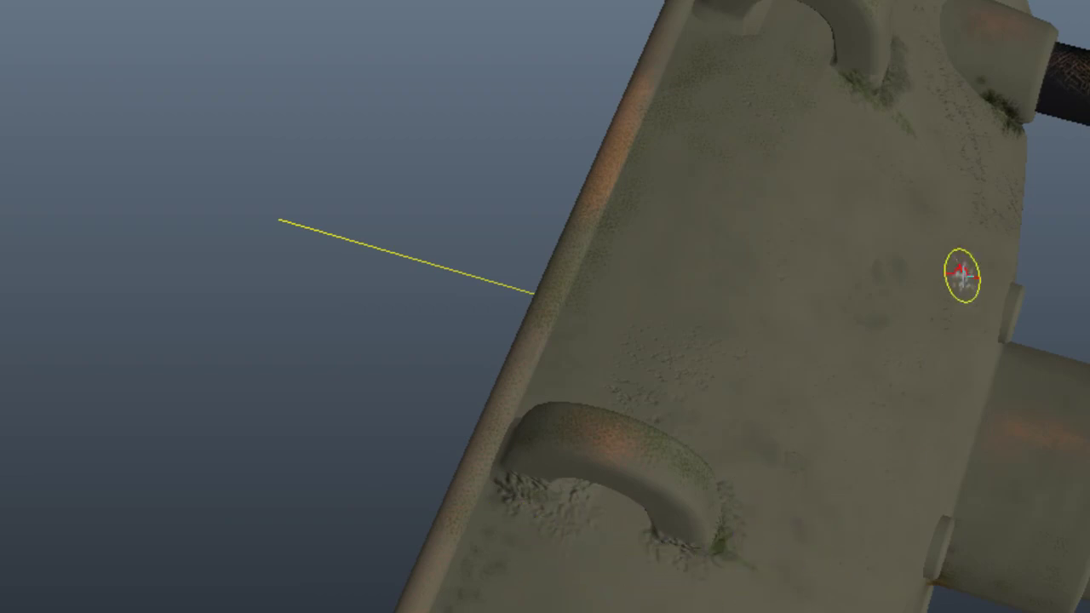
Step: Smooth the weld bumps around the left lifting hook's feet
{"action": "mouse_move", "coordinate": [924, 247]}
{"action": "left_mouse_down", "text": "alt"}
{"action": "mouse_move", "coordinate": [812, 241]}
{"action": "mouse_move", "coordinate": [703, 119]}
{"action": "left_mouse_up", "text": "alt"}
{"action": "left_click_drag", "start_coordinate": [690, 407], "coordinate": [606, 420]}
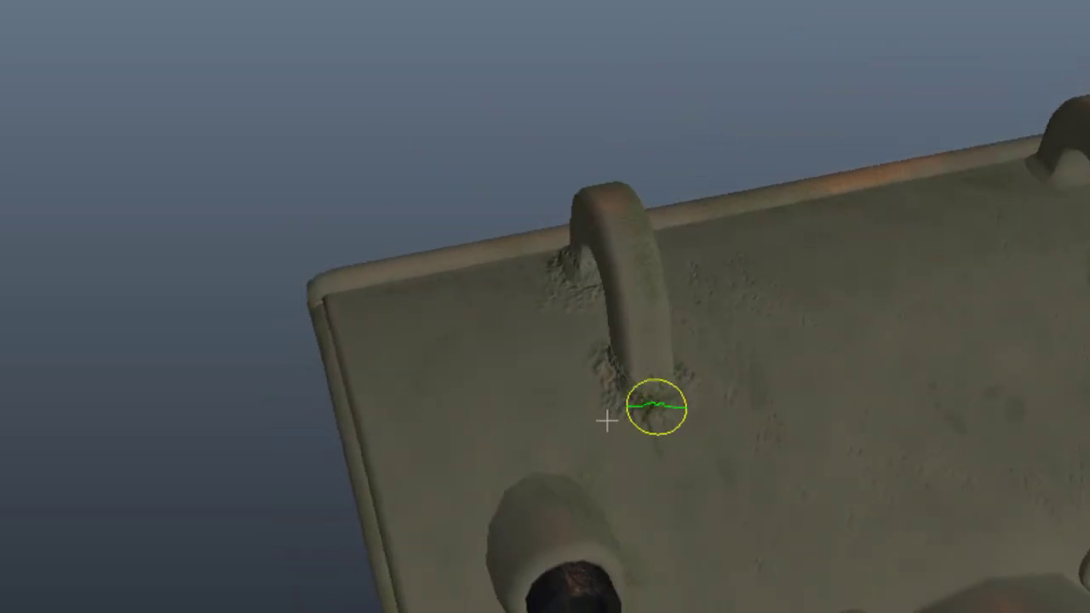
{"action": "right_click_drag", "start_coordinate": [693, 385], "coordinate": [757, 356], "text": "alt"}
{"action": "mouse_move", "coordinate": [499, 319]}
{"action": "left_mouse_down", "text": "shift"}
{"action": "mouse_move", "coordinate": [533, 387]}
{"action": "mouse_move", "coordinate": [504, 333]}
{"action": "mouse_move", "coordinate": [505, 357]}
{"action": "mouse_move", "coordinate": [498, 315]}
{"action": "mouse_move", "coordinate": [523, 355]}
{"action": "mouse_move", "coordinate": [637, 326]}
{"action": "mouse_move", "coordinate": [598, 397]}
{"action": "mouse_move", "coordinate": [564, 346]}
{"action": "left_mouse_up", "text": "shift"}
{"action": "mouse_move", "coordinate": [437, 180]}
{"action": "left_mouse_down", "text": "alt"}
{"action": "mouse_move", "coordinate": [239, 195]}
{"action": "mouse_move", "coordinate": [290, 168]}
{"action": "mouse_move", "coordinate": [689, 231]}
{"action": "mouse_move", "coordinate": [437, 183]}
{"action": "left_mouse_up", "text": "alt"}
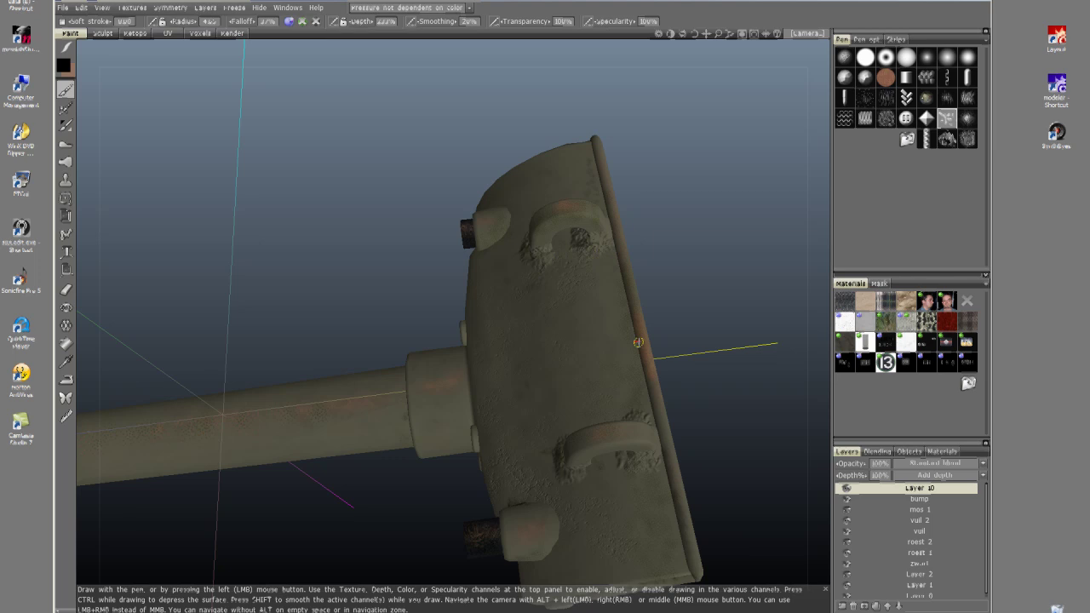
Step: Compare the cast number markings in the Windows Photo Gallery reference photo with the front of the shield in 3D-Coat
{"action": "key", "text": "alt+Tab"}
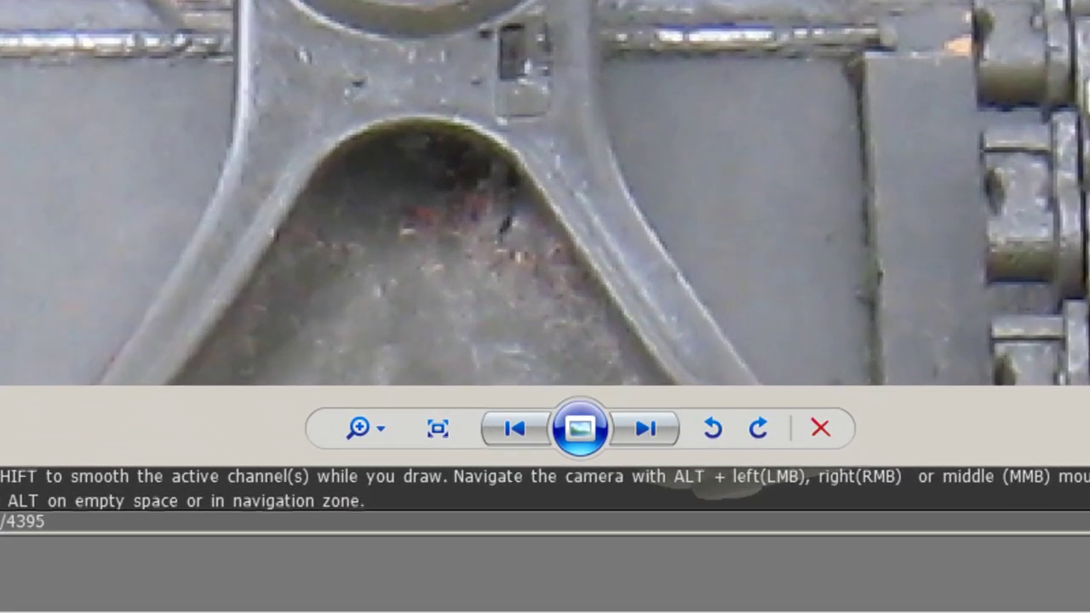
{"action": "mouse_move", "coordinate": [155, 609]}
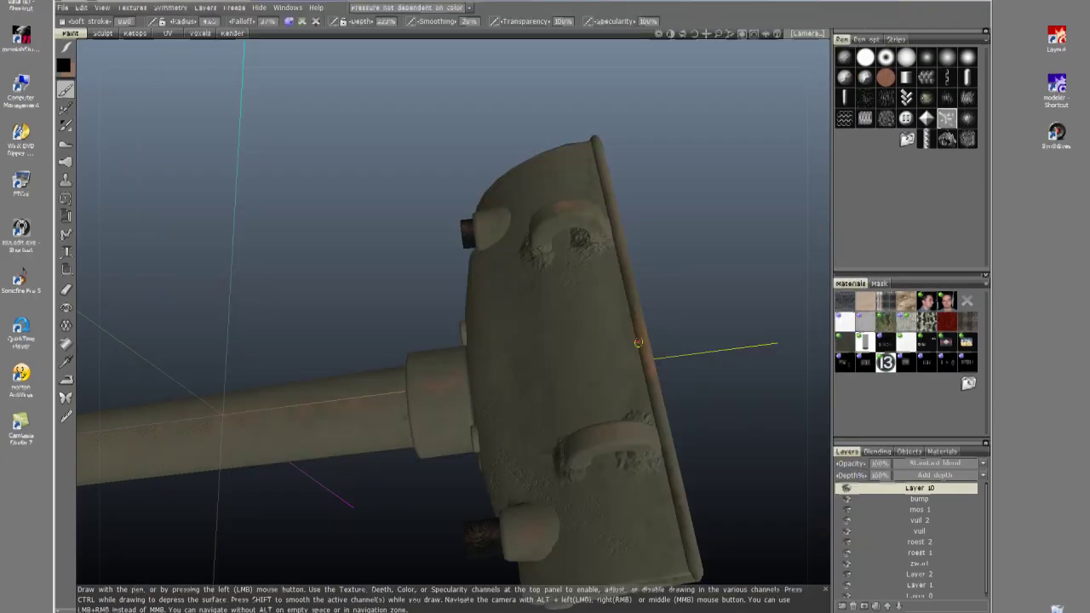
{"action": "left_click_drag", "start_coordinate": [529, 389], "coordinate": [523, 309], "text": "alt"}
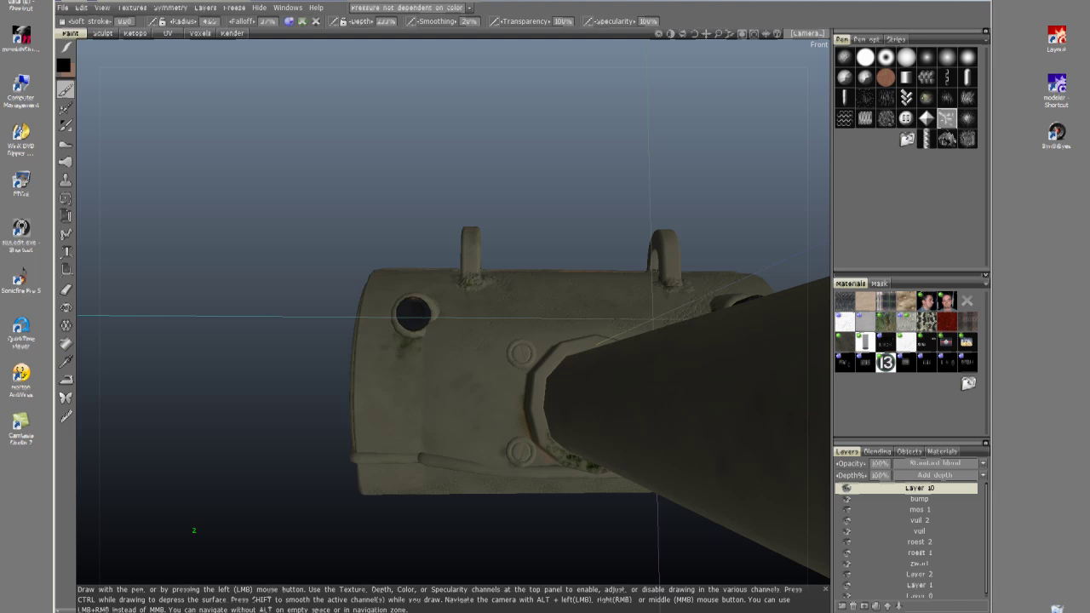
{"action": "key", "text": "alt+Tab"}
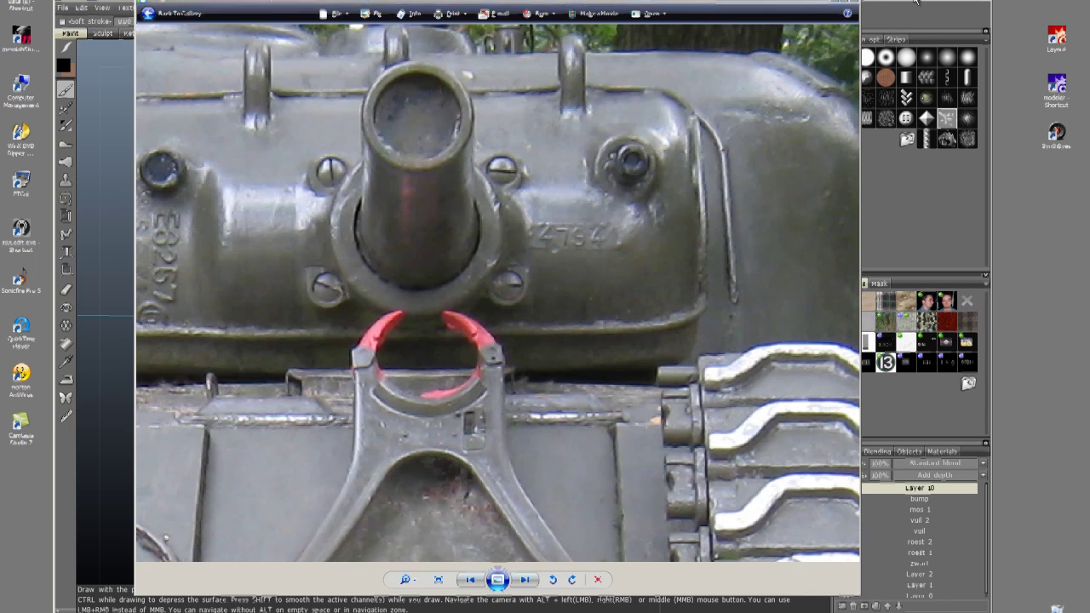
{"action": "key", "text": "alt+Tab"}
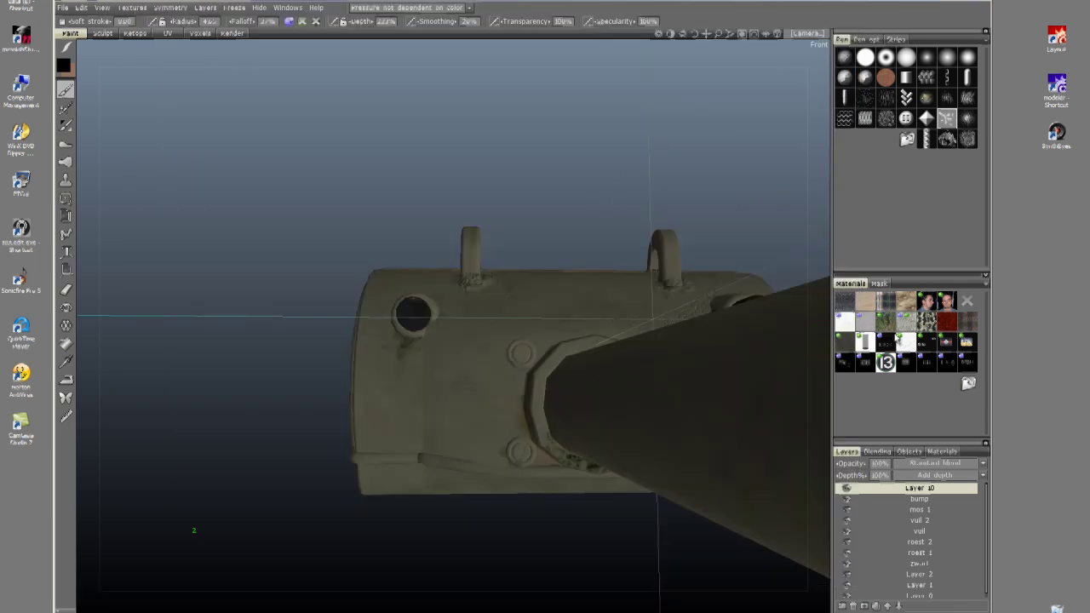
Step: Choose the E6267 number material, show its preview and reset its placement
{"action": "left_click", "coordinate": [845, 364]}
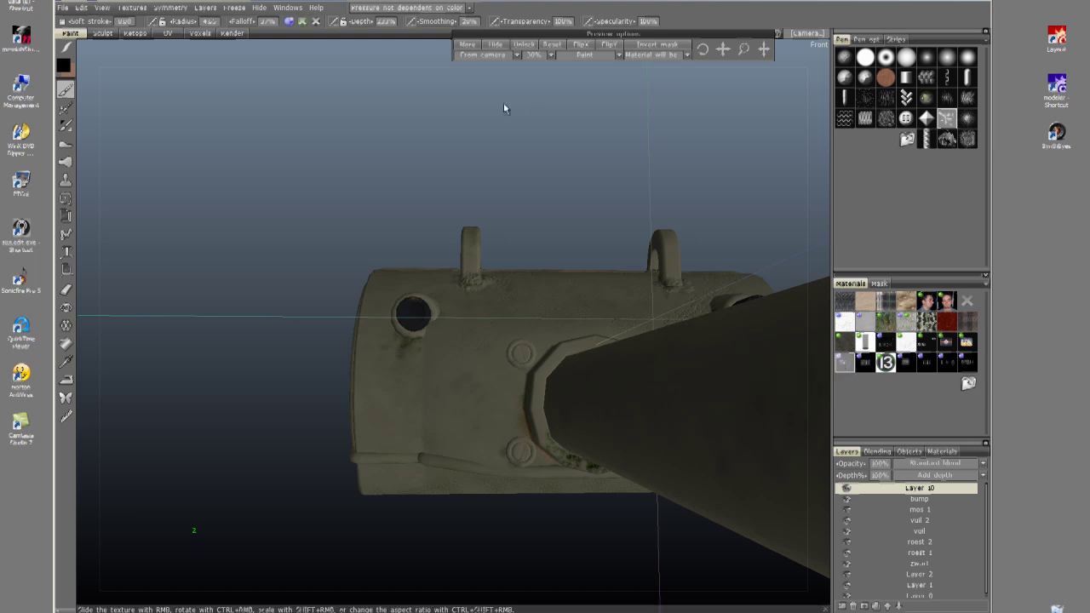
{"action": "left_click", "coordinate": [496, 45]}
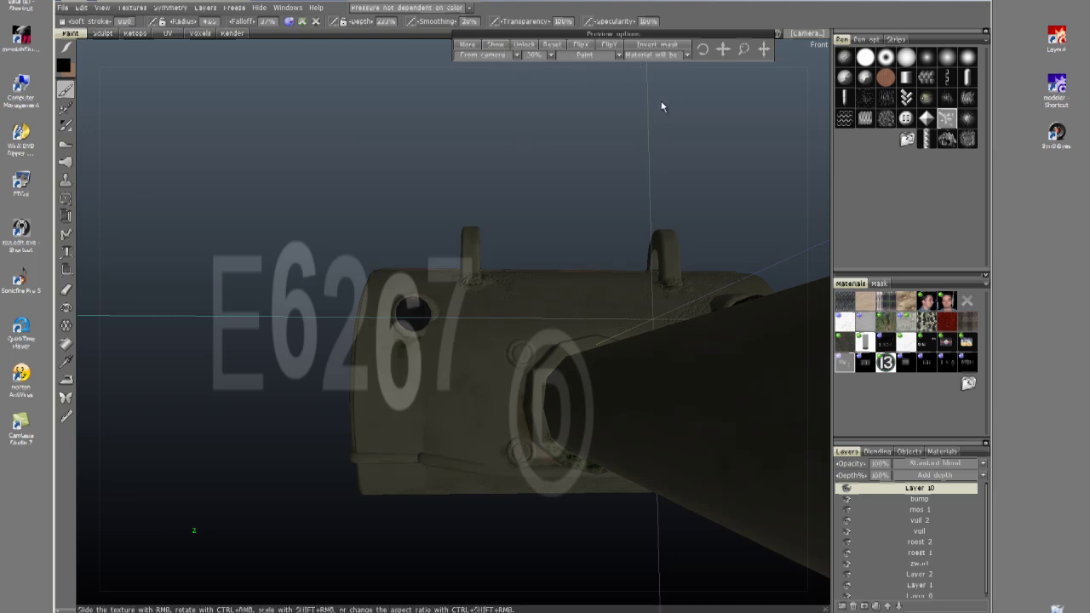
{"action": "left_click", "coordinate": [551, 45]}
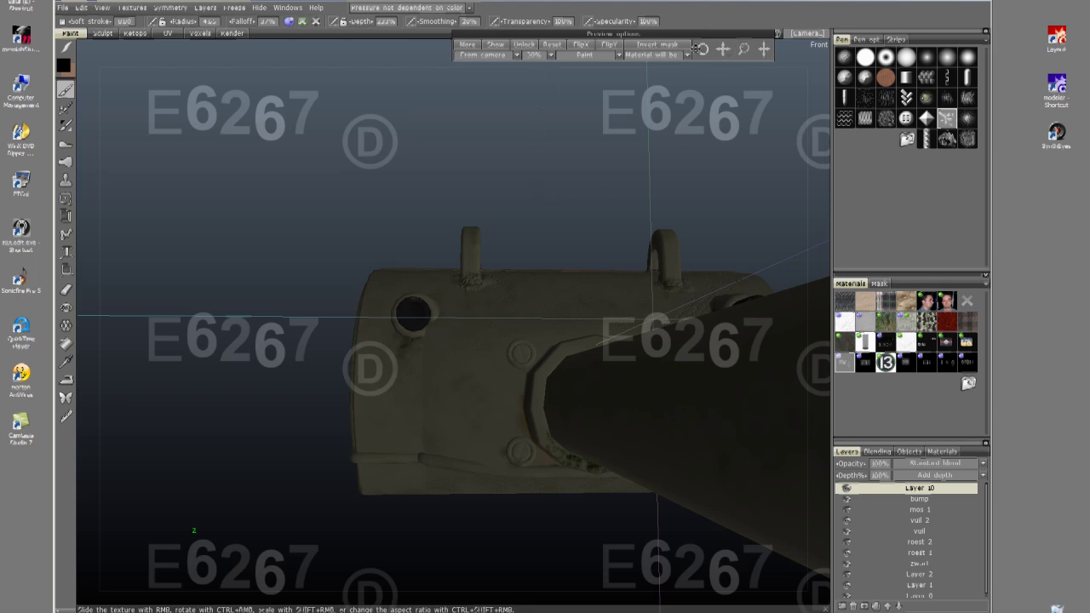
Step: Rotate the E6267 stencil a quarter turn so it reads downward, shrink it and move it over the shield's left part
{"action": "left_click_drag", "start_coordinate": [703, 50], "coordinate": [289, 133]}
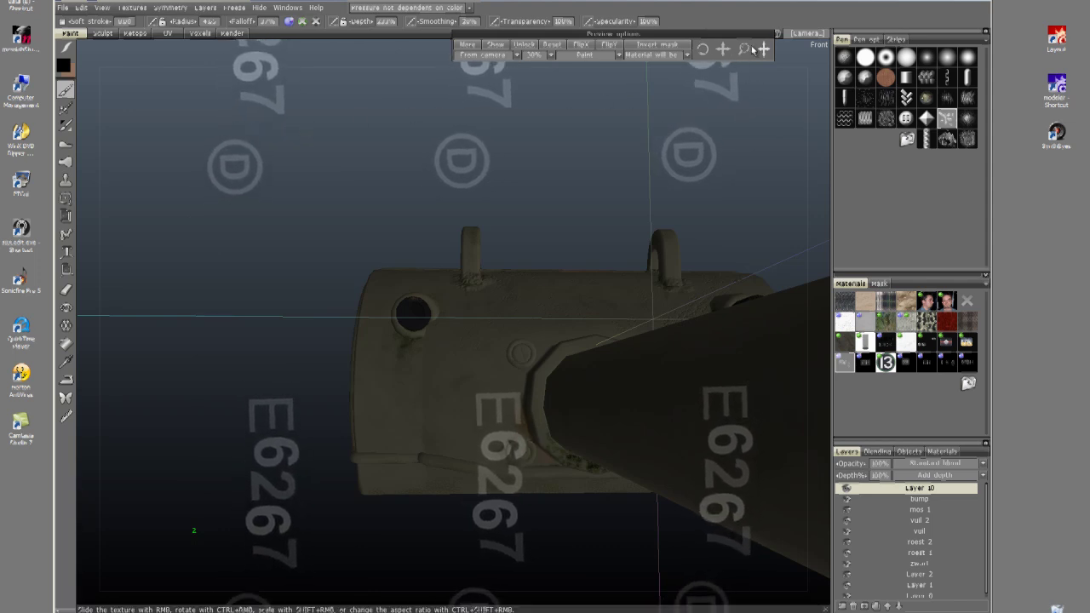
{"action": "left_click_drag", "start_coordinate": [743, 49], "coordinate": [778, 45]}
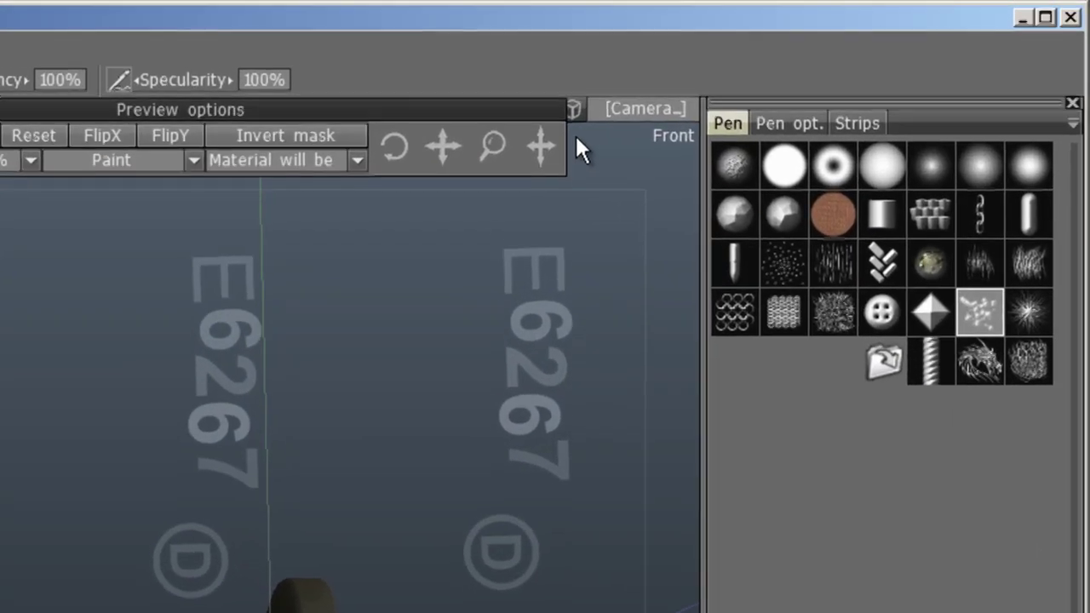
{"action": "left_click_drag", "start_coordinate": [441, 147], "coordinate": [214, 106]}
{"action": "left_click_drag", "start_coordinate": [501, 143], "coordinate": [542, 136]}
{"action": "left_click_drag", "start_coordinate": [443, 149], "coordinate": [366, 191]}
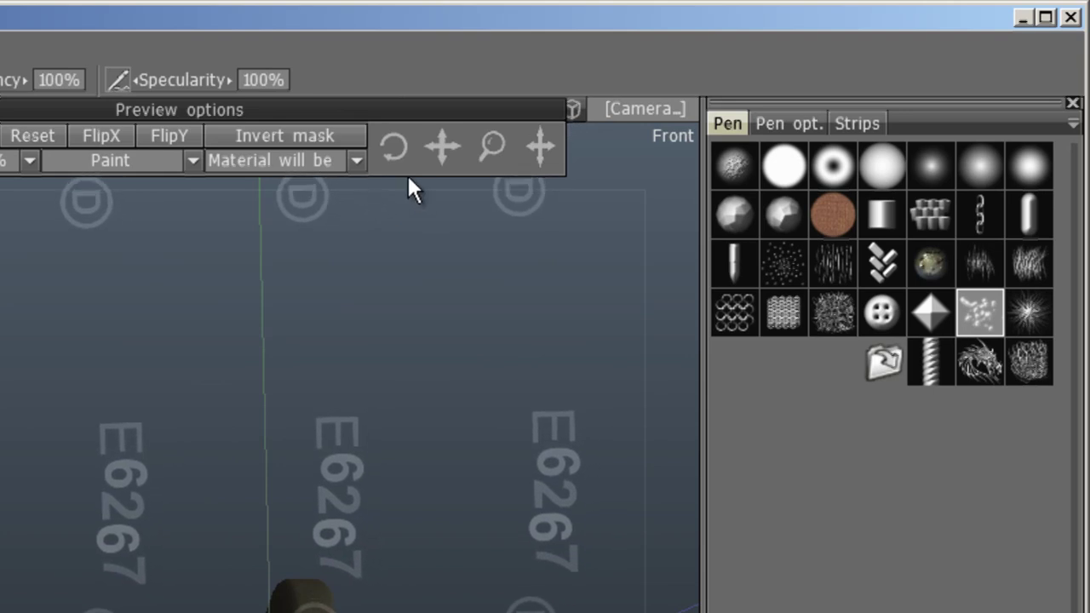
{"action": "left_click_drag", "start_coordinate": [489, 144], "coordinate": [486, 149]}
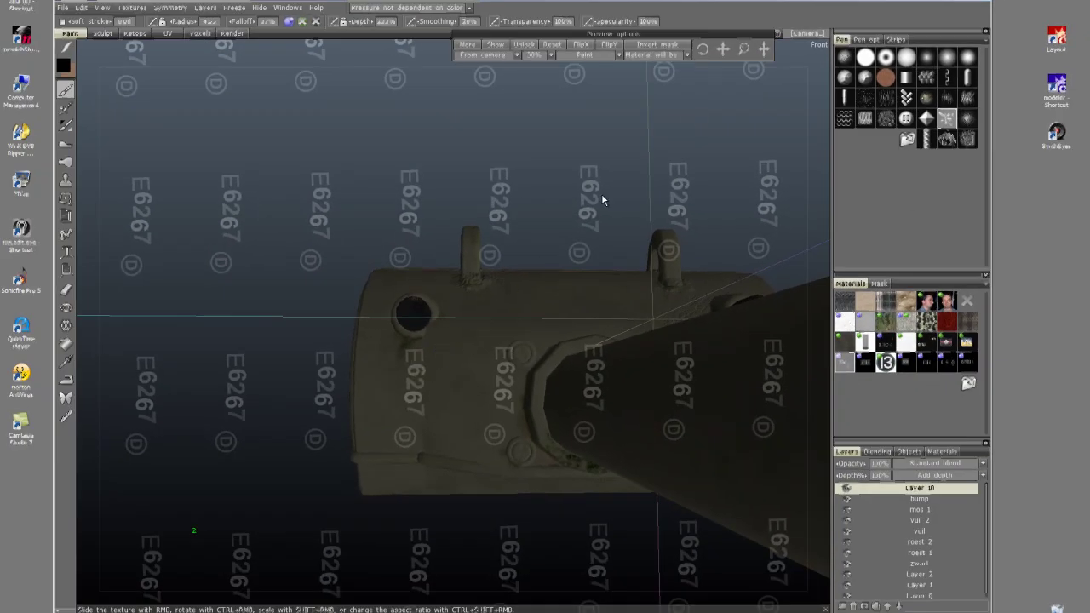
{"action": "left_click_drag", "start_coordinate": [722, 49], "coordinate": [722, 49]}
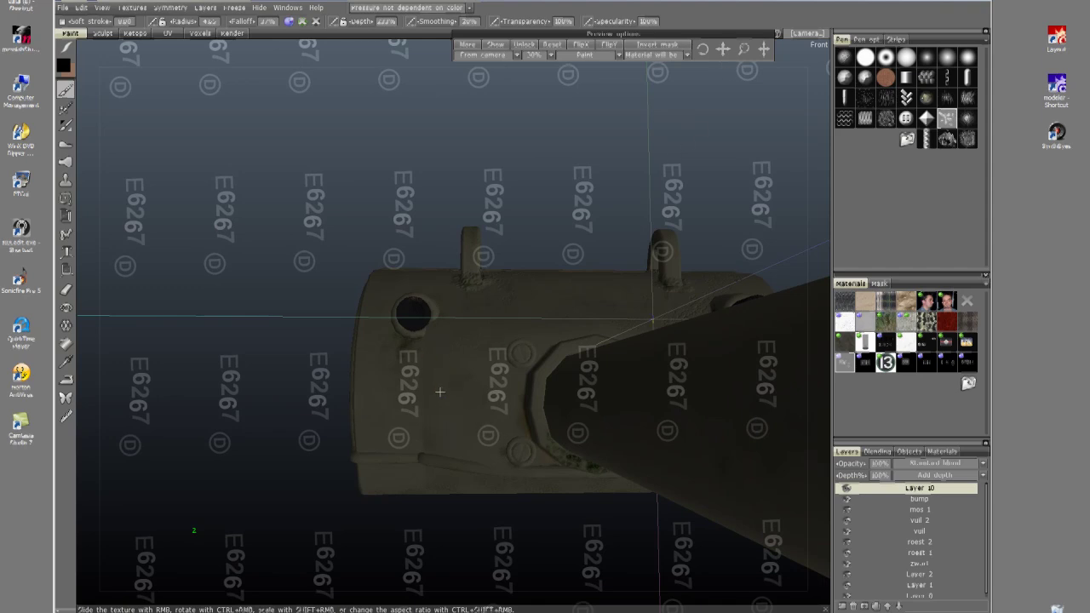
Step: Fit the E6267 stencil's size and position directly beneath the shield's left tube opening
{"action": "scroll", "coordinate": [443, 388], "scroll_direction": "up", "scroll_amount": 5}
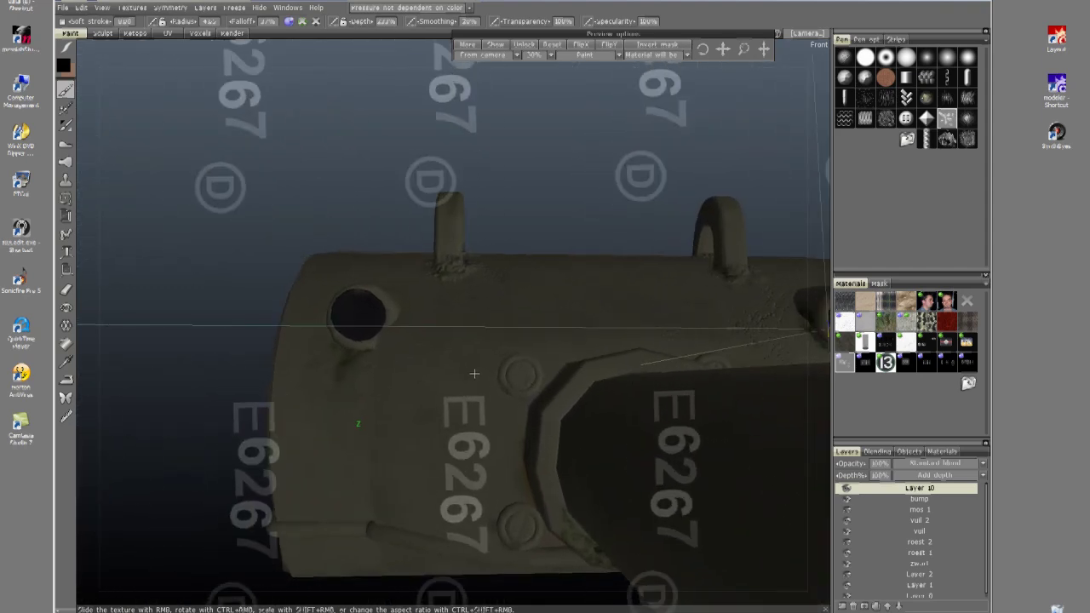
{"action": "left_click_drag", "start_coordinate": [722, 51], "coordinate": [798, 43]}
{"action": "left_click_drag", "start_coordinate": [745, 49], "coordinate": [690, 79]}
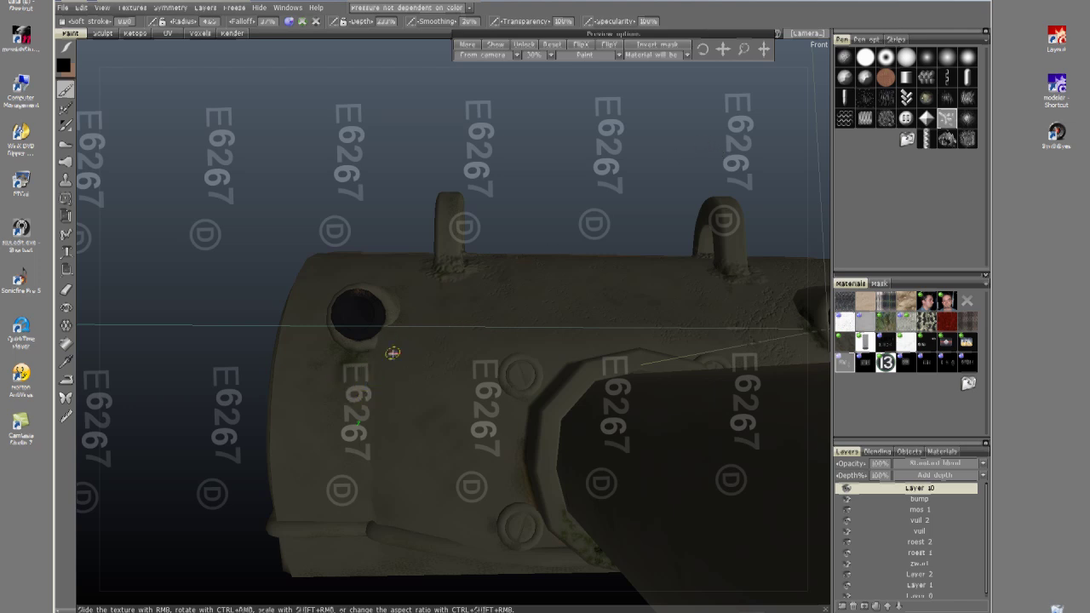
Step: Select the smooth round pen and rename the weld layer as las
{"action": "left_click", "coordinate": [905, 57]}
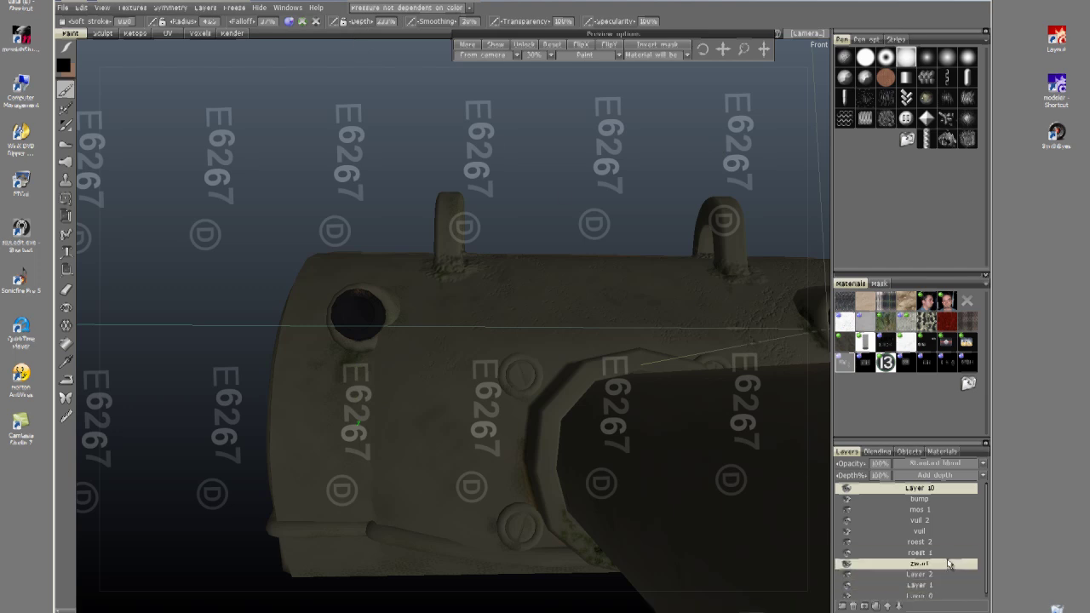
{"action": "double_click", "coordinate": [920, 488]}
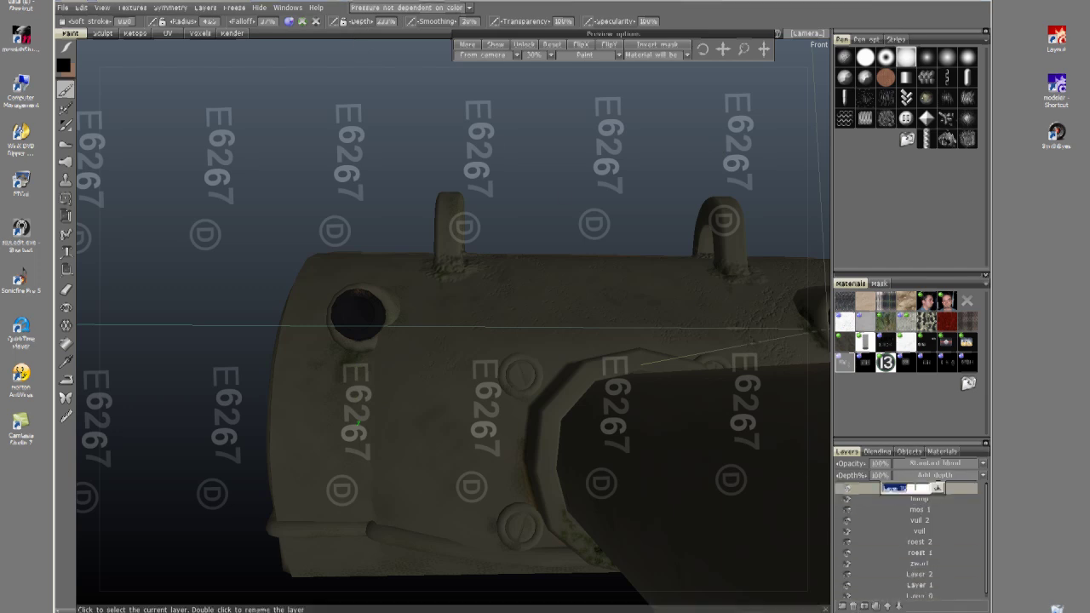
{"action": "left_click", "coordinate": [937, 488]}
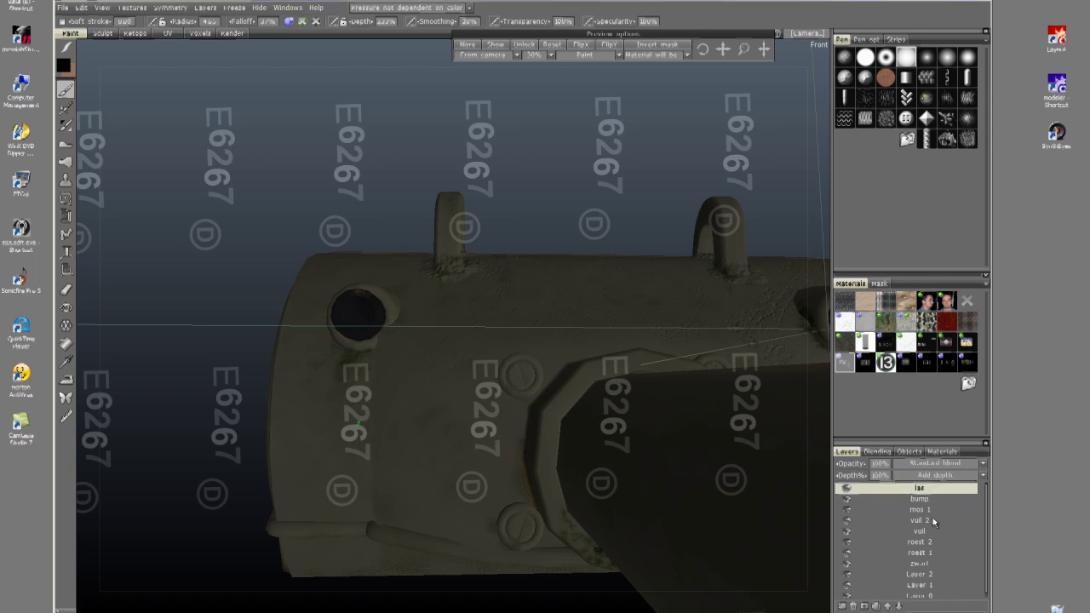
Step: Add a new layer above the weld layer and name it nummer
{"action": "left_click", "coordinate": [843, 606]}
{"action": "double_click", "coordinate": [920, 488]}
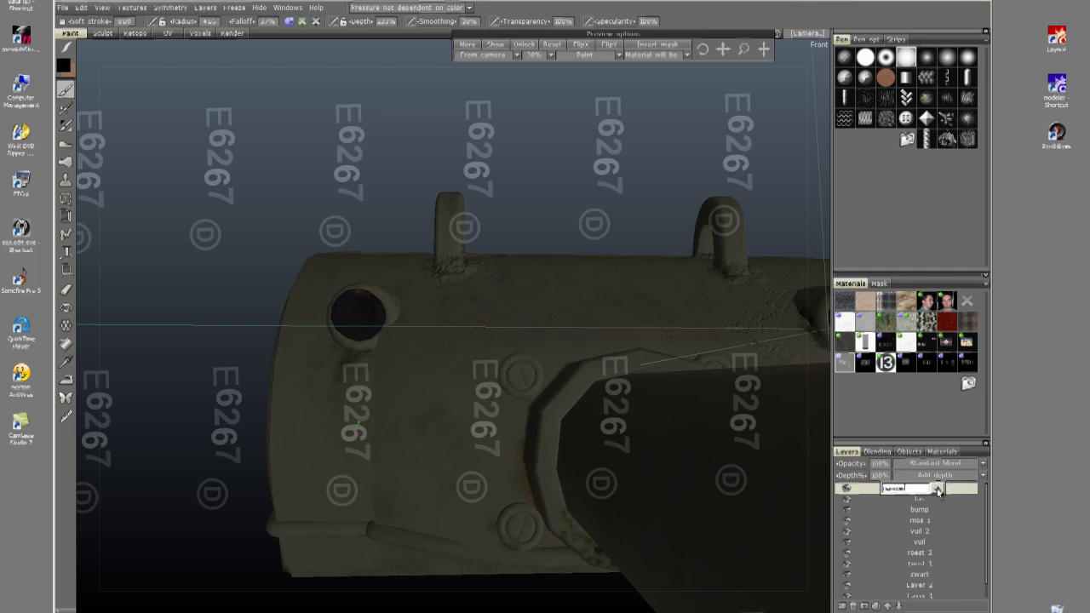
{"action": "left_click", "coordinate": [937, 491]}
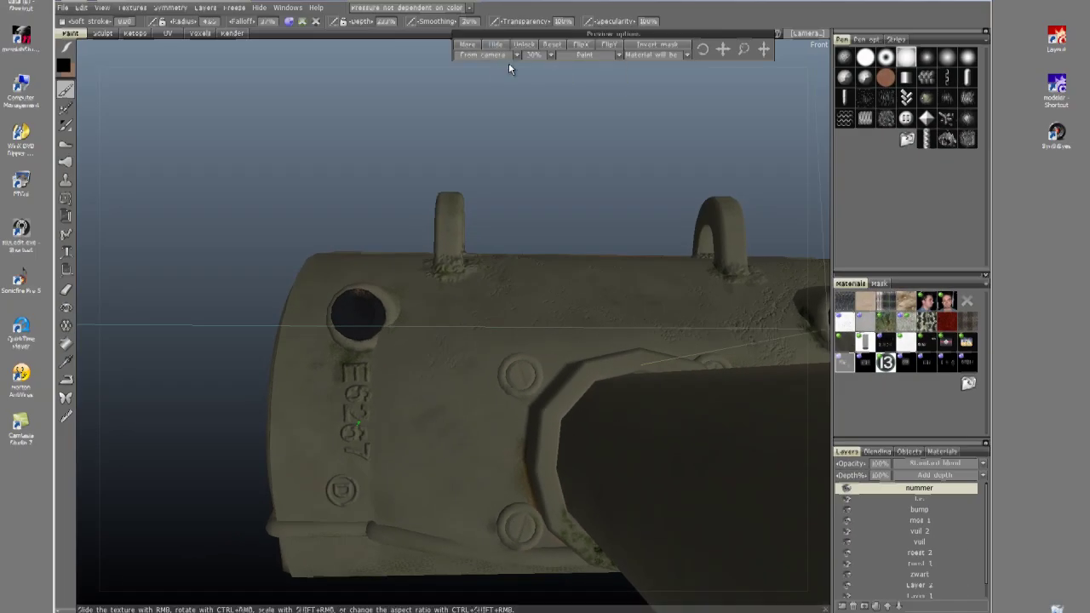
Step: Undo the painted E6267 number and reduce the pen's depth to 58%
{"action": "key", "text": "ctrl+z"}
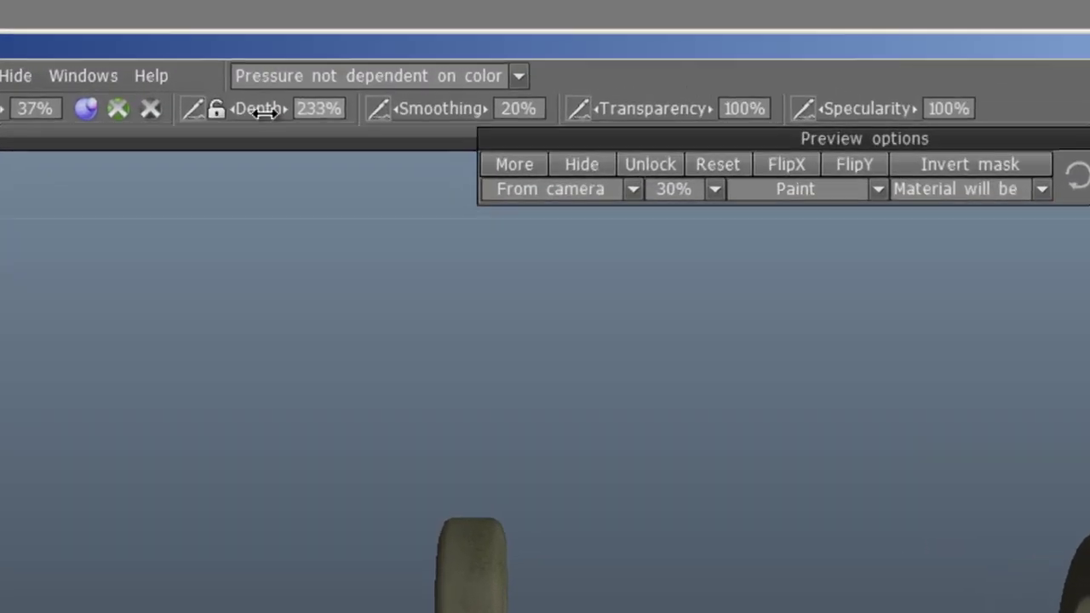
{"action": "left_click_drag", "start_coordinate": [360, 21], "coordinate": [336, 24]}
{"action": "left_click_drag", "start_coordinate": [197, 121], "coordinate": [148, 140]}
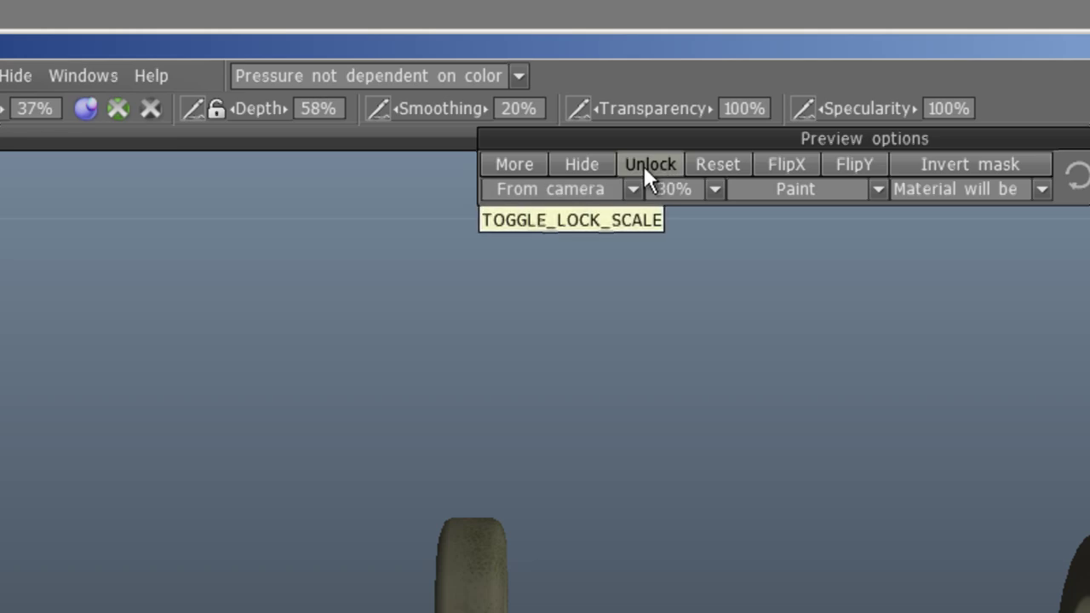
Step: Enlarge the pen, try a stroke over the E6267 stencil and reduce the pen's depth
{"action": "left_click", "coordinate": [584, 164]}
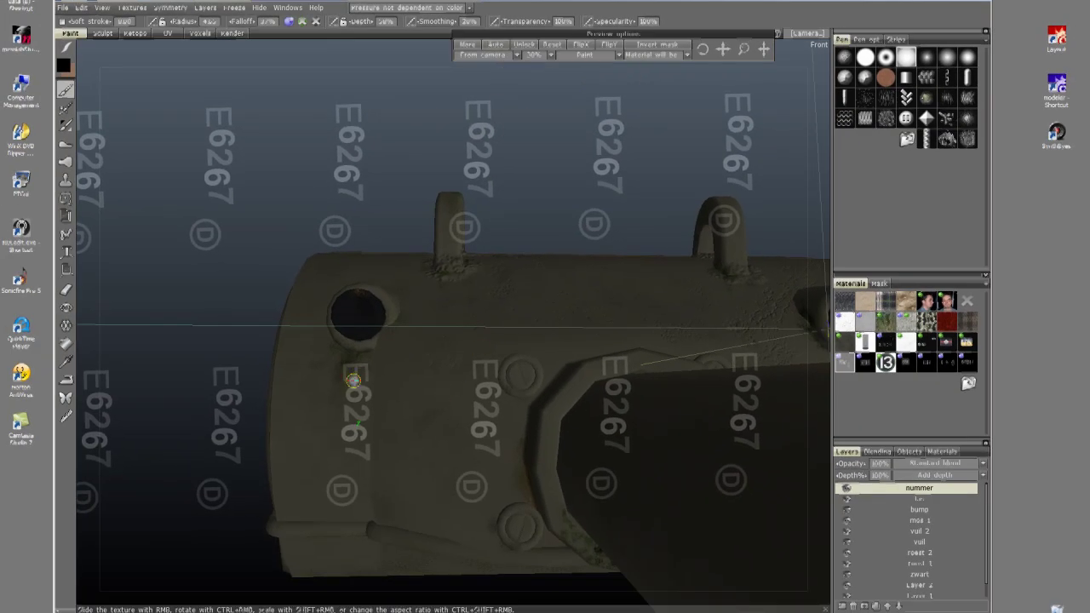
{"action": "scroll", "coordinate": [353, 381], "scroll_direction": "up", "scroll_amount": 5}
{"action": "mouse_move", "coordinate": [348, 373]}
{"action": "left_mouse_down"}
{"action": "mouse_move", "coordinate": [361, 369]}
{"action": "mouse_move", "coordinate": [343, 469]}
{"action": "mouse_move", "coordinate": [355, 516]}
{"action": "left_mouse_up"}
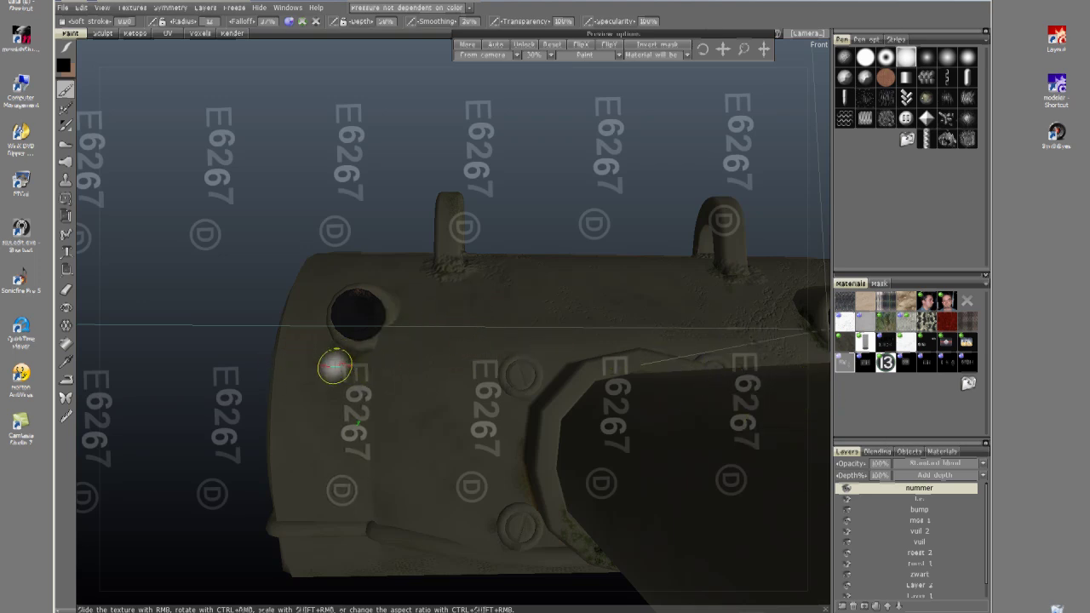
{"action": "left_click_drag", "start_coordinate": [361, 23], "coordinate": [351, 23]}
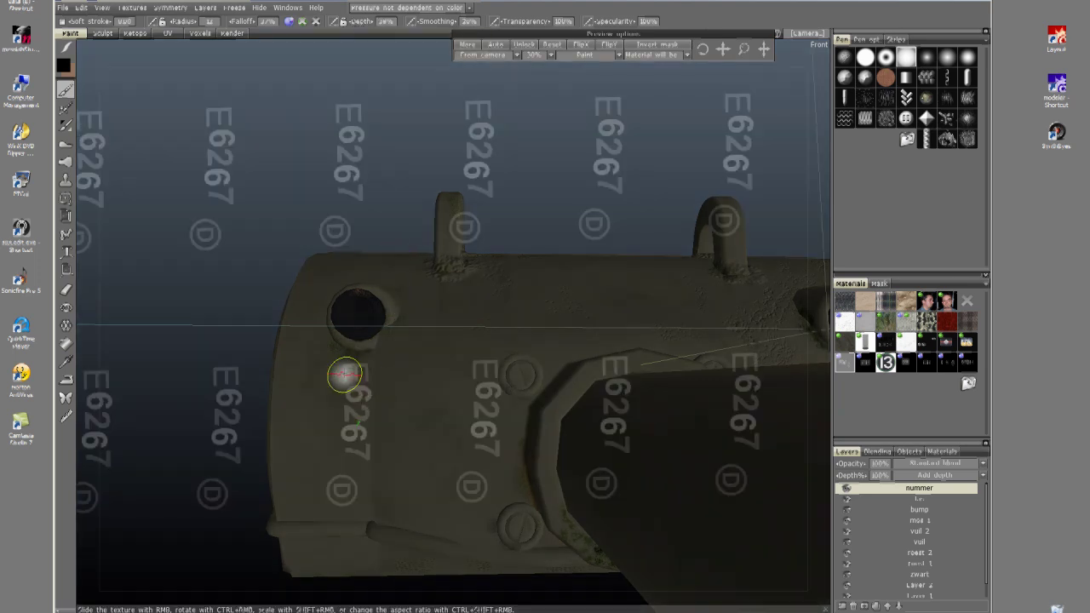
Step: Paint the E6267 number and the circled D beneath the shield's left tube opening, and hide the stencil overlay
{"action": "mouse_move", "coordinate": [343, 373]}
{"action": "left_mouse_down"}
{"action": "mouse_move", "coordinate": [351, 366]}
{"action": "mouse_move", "coordinate": [345, 404]}
{"action": "left_mouse_up"}
{"action": "left_click_drag", "start_coordinate": [349, 450], "coordinate": [355, 489]}
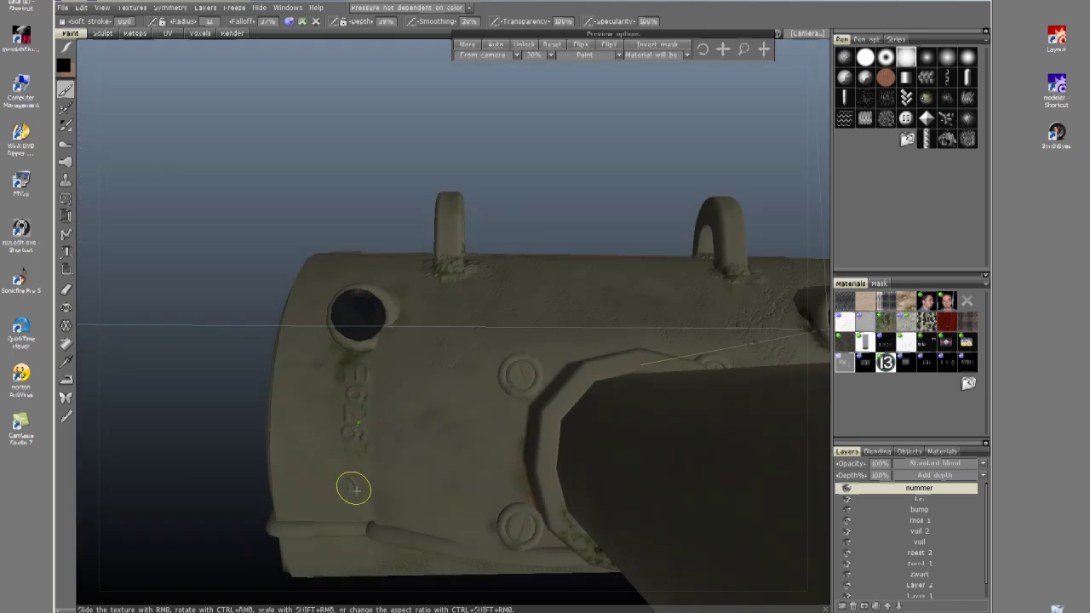
{"action": "left_click_drag", "start_coordinate": [363, 529], "coordinate": [360, 521]}
{"action": "mouse_move", "coordinate": [337, 481]}
{"action": "left_mouse_down"}
{"action": "mouse_move", "coordinate": [350, 523]}
{"action": "mouse_move", "coordinate": [373, 502]}
{"action": "mouse_move", "coordinate": [328, 514]}
{"action": "left_mouse_up"}
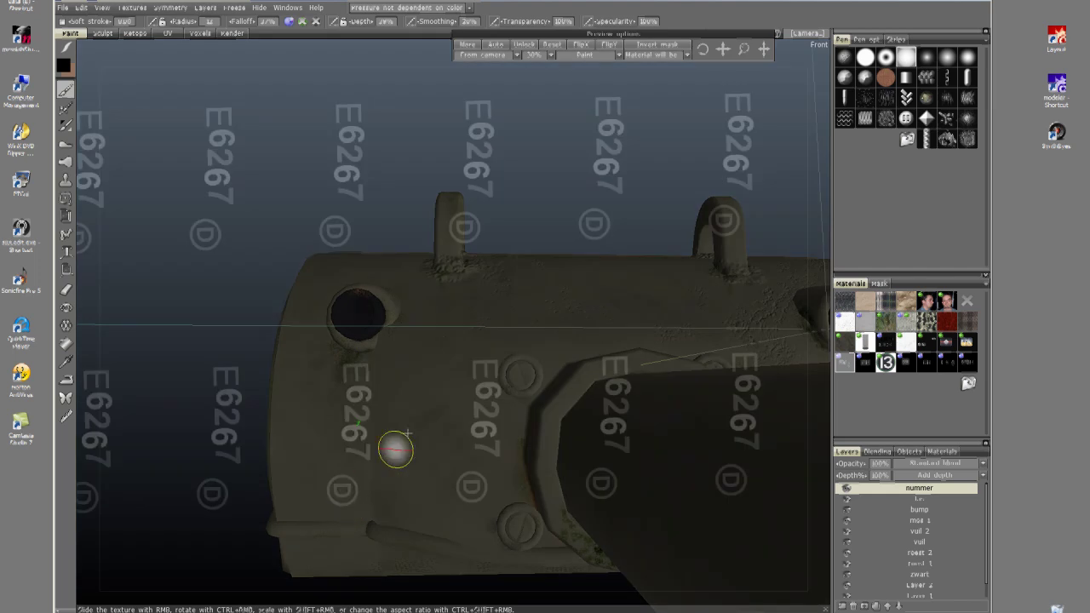
{"action": "left_click", "coordinate": [496, 45]}
{"action": "left_click", "coordinate": [499, 48]}
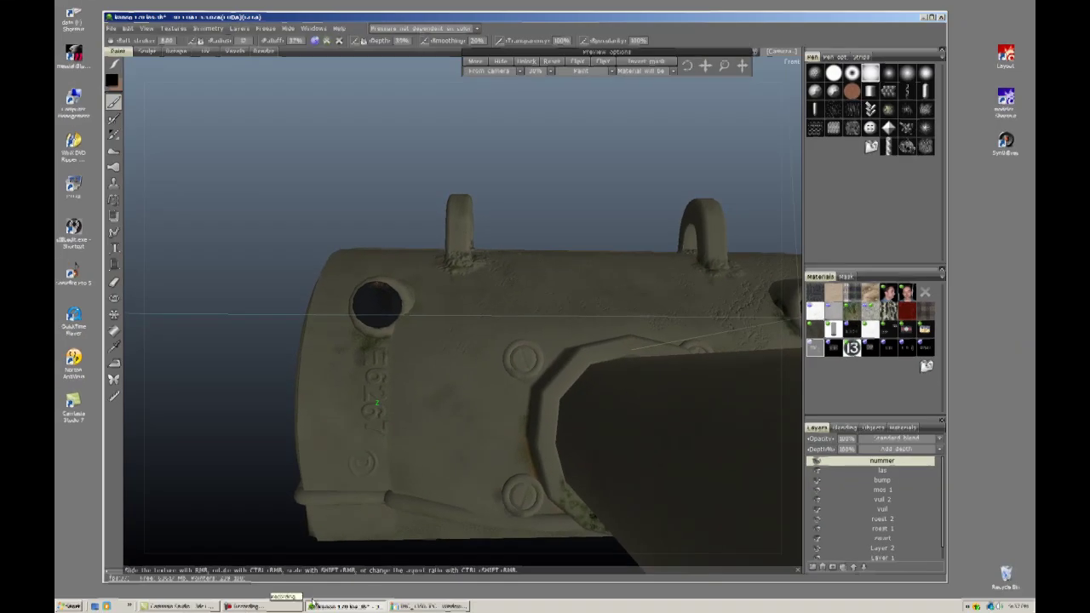
Step: Consult the reference photo for the second casting number, and show the 4794 stencil with its placement reset
{"action": "left_click", "coordinate": [425, 606]}
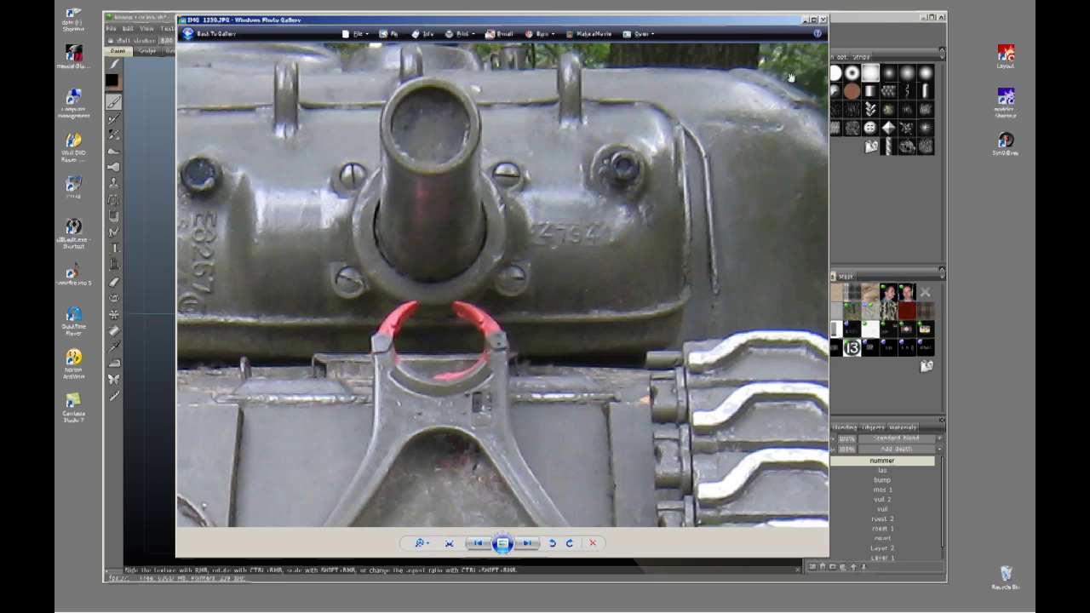
{"action": "left_click", "coordinate": [852, 18]}
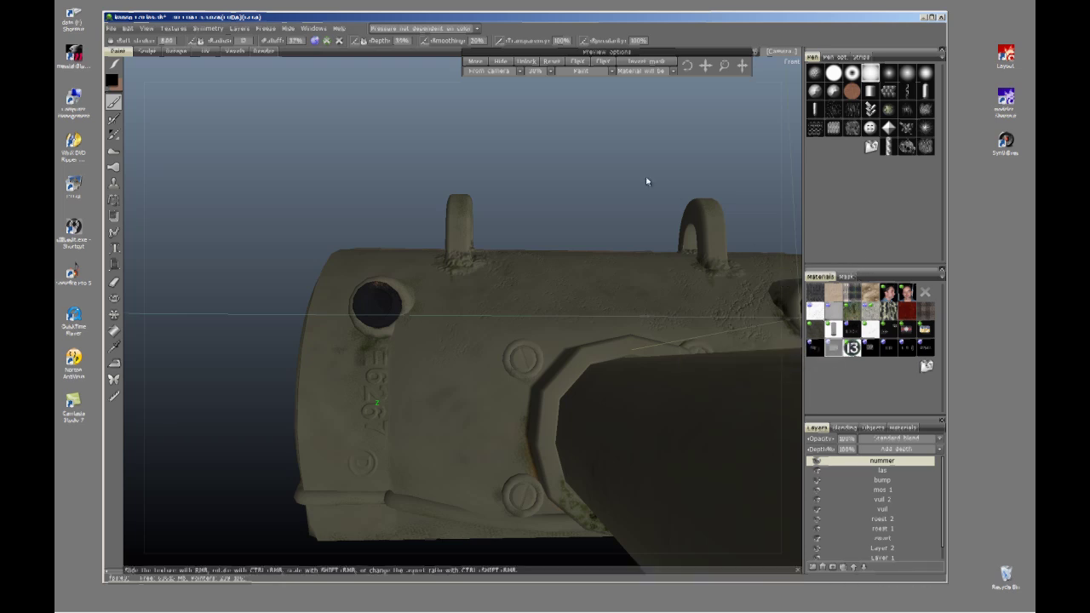
{"action": "left_click", "coordinate": [506, 62]}
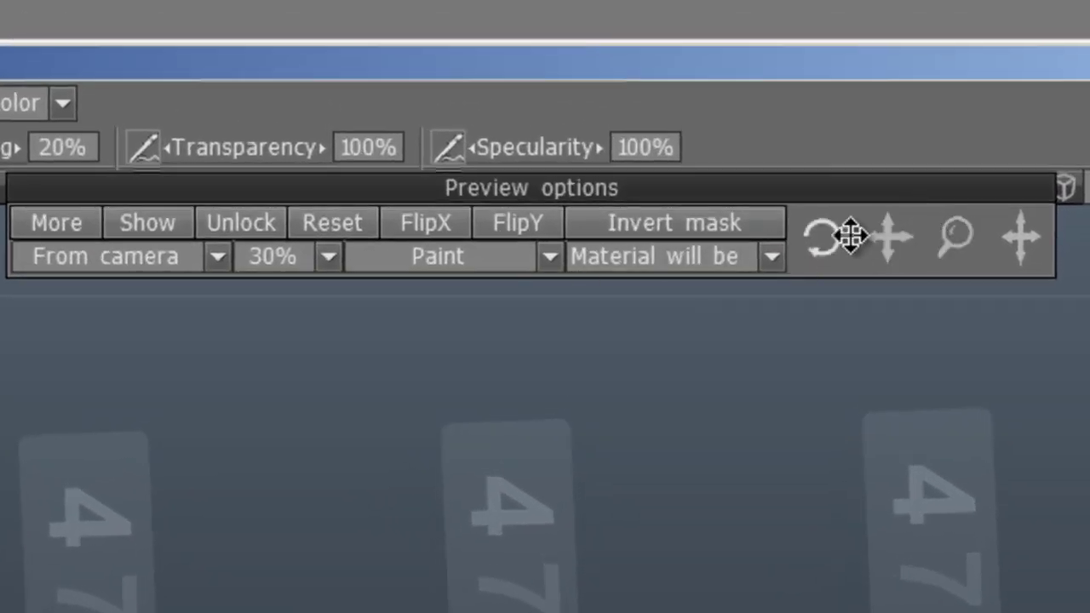
{"action": "left_click", "coordinate": [350, 232]}
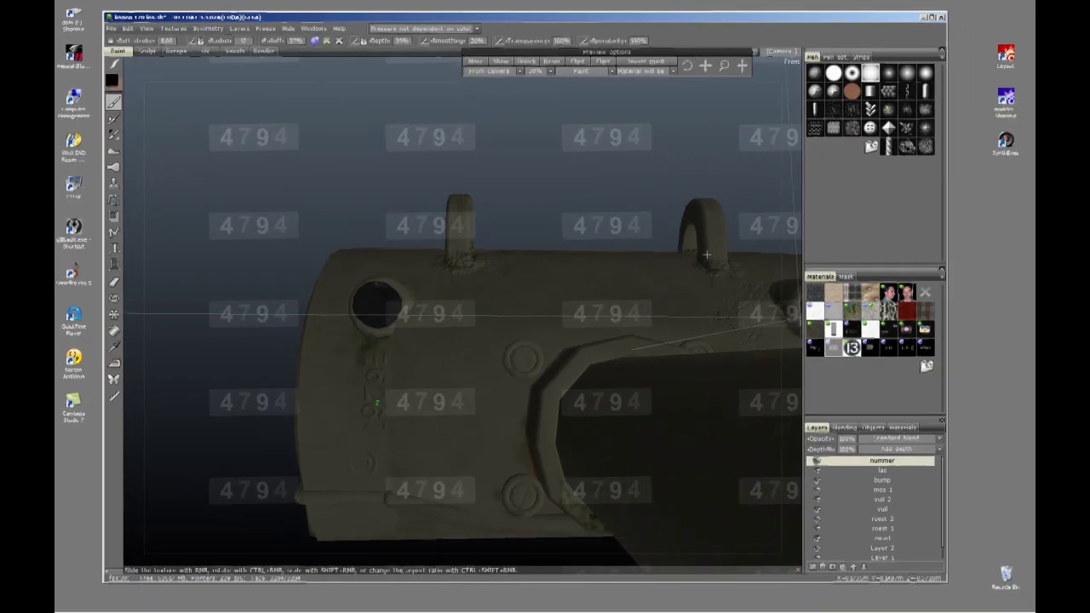
Step: Check the number's placement in the photo, then rotate and position the 4794 stencil between the right-hand bolts and tube opening
{"action": "left_click_drag", "start_coordinate": [714, 260], "coordinate": [701, 265], "text": "alt"}
{"action": "middle_click_drag", "start_coordinate": [763, 268], "coordinate": [575, 279]}
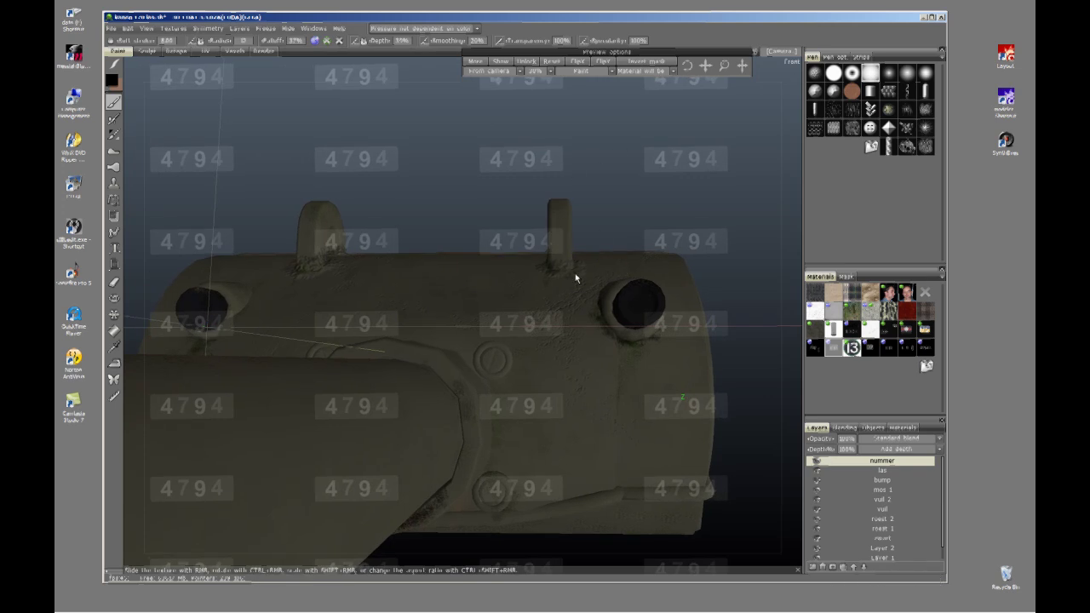
{"action": "left_click", "coordinate": [434, 606]}
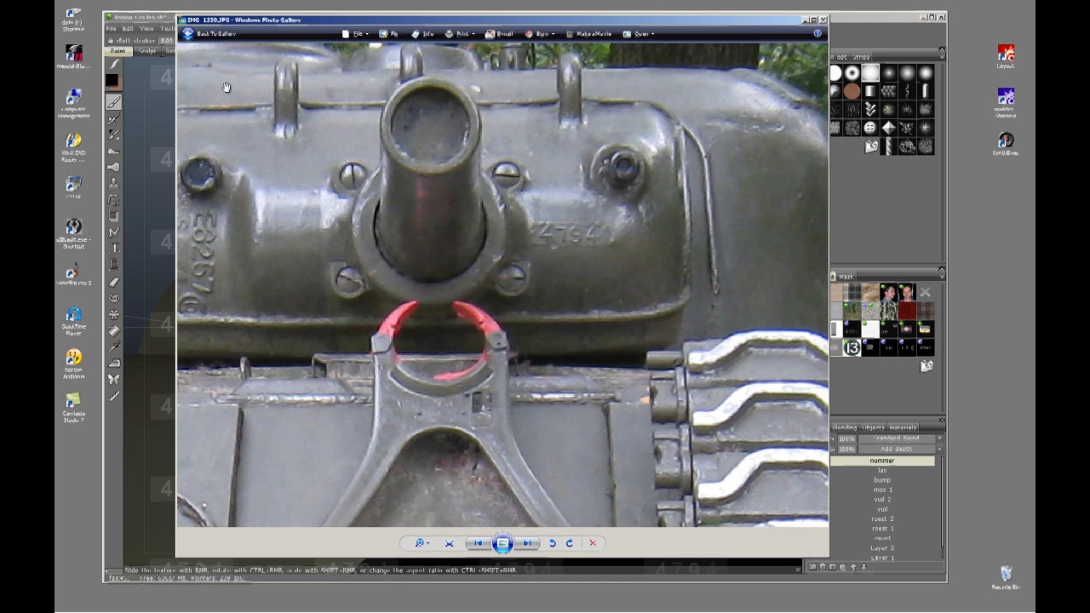
{"action": "left_click", "coordinate": [140, 23]}
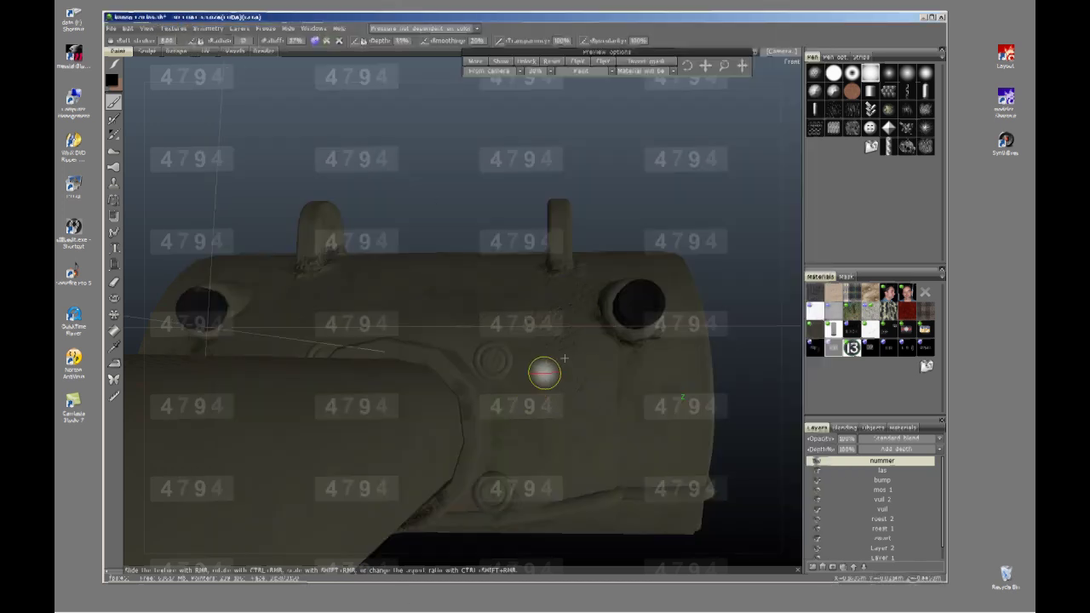
{"action": "mouse_move", "coordinate": [705, 66]}
{"action": "left_mouse_down"}
{"action": "mouse_move", "coordinate": [747, 86]}
{"action": "mouse_move", "coordinate": [726, 61]}
{"action": "mouse_move", "coordinate": [698, 67]}
{"action": "left_mouse_up"}
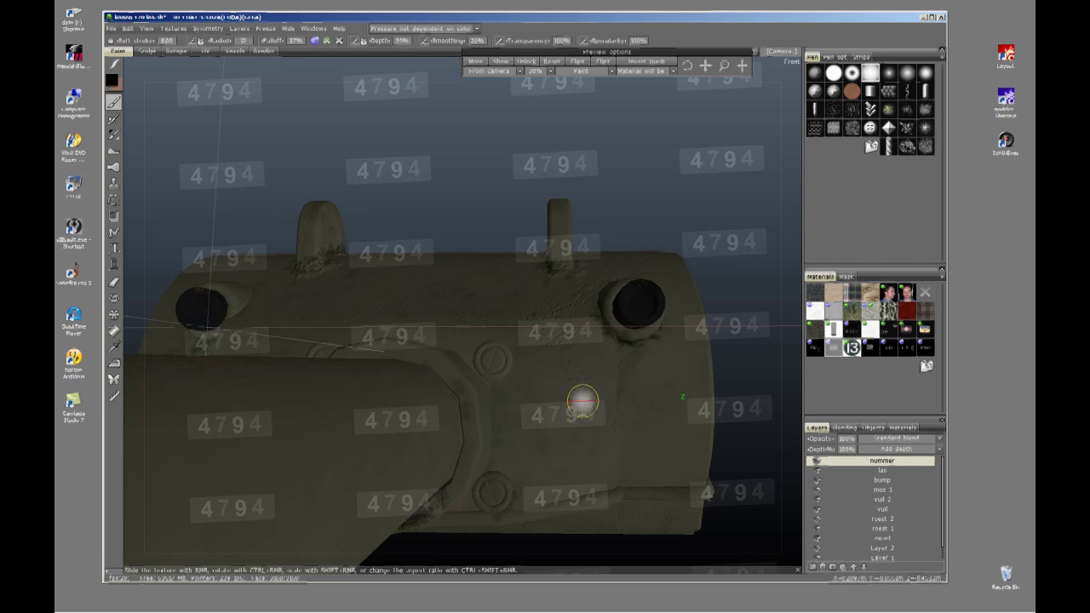
{"action": "left_click_drag", "start_coordinate": [689, 66], "coordinate": [686, 66]}
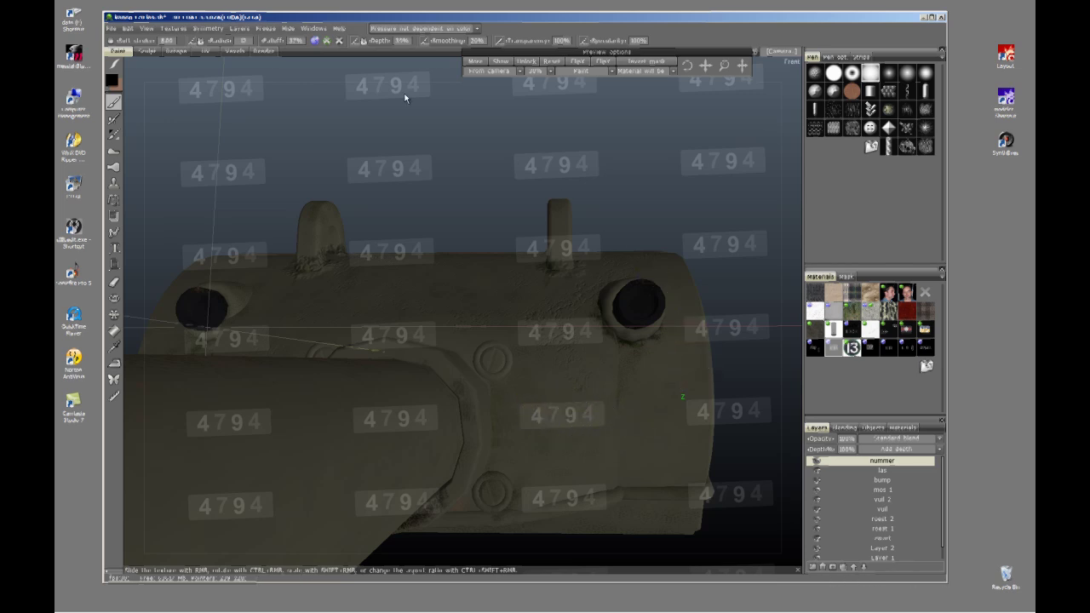
Step: Hide the stencil overlay and paint the 4794 number in relief on the right half of the shield
{"action": "left_click", "coordinate": [502, 63]}
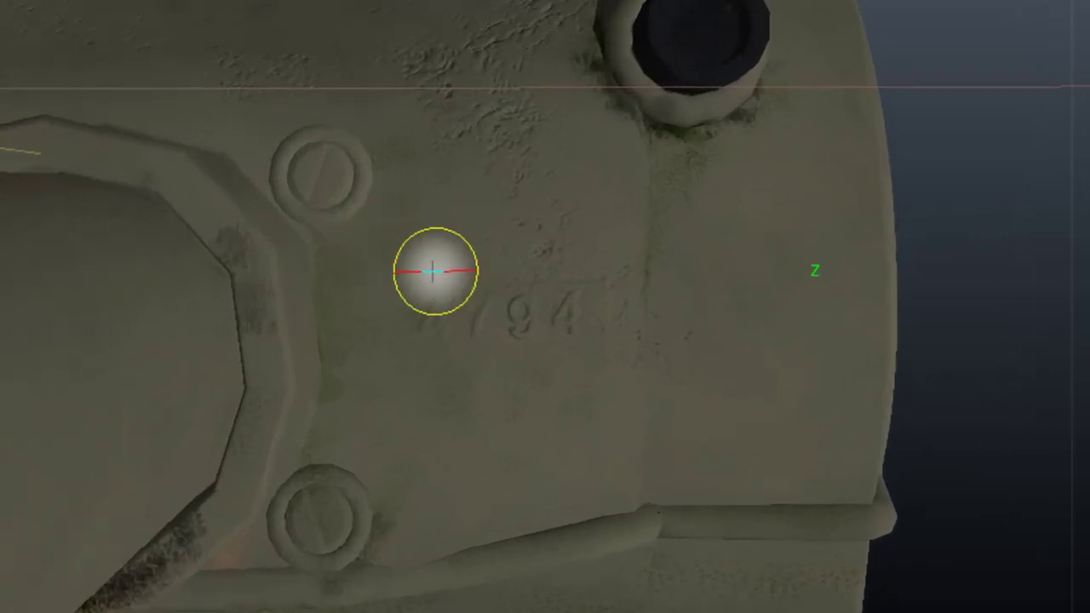
{"action": "mouse_move", "coordinate": [430, 289]}
{"action": "left_mouse_down"}
{"action": "mouse_move", "coordinate": [389, 391]}
{"action": "mouse_move", "coordinate": [401, 383]}
{"action": "left_mouse_up"}
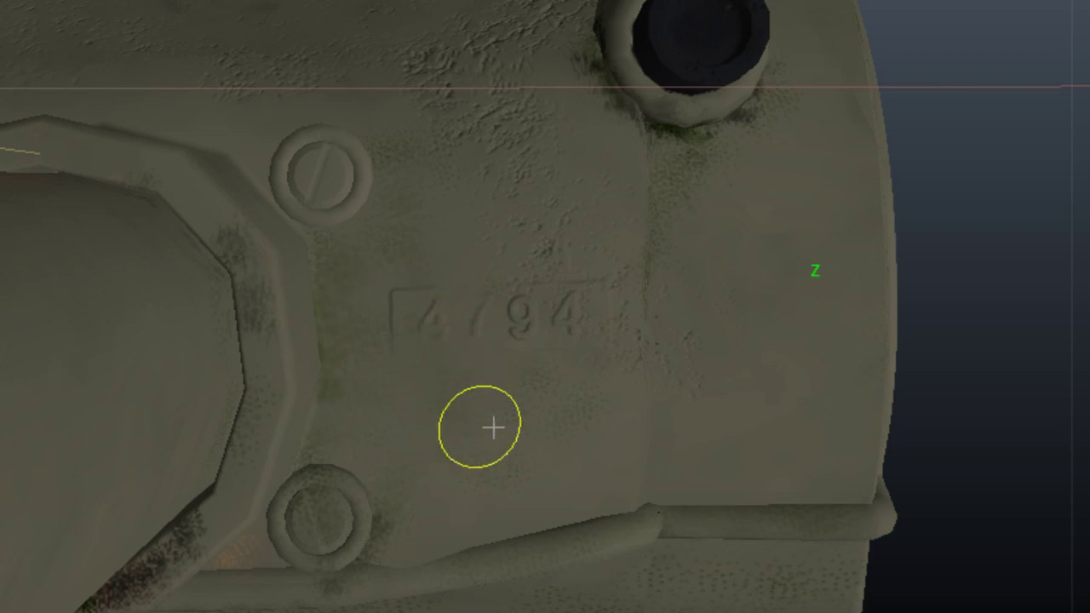
{"action": "left_click_drag", "start_coordinate": [656, 297], "coordinate": [646, 295]}
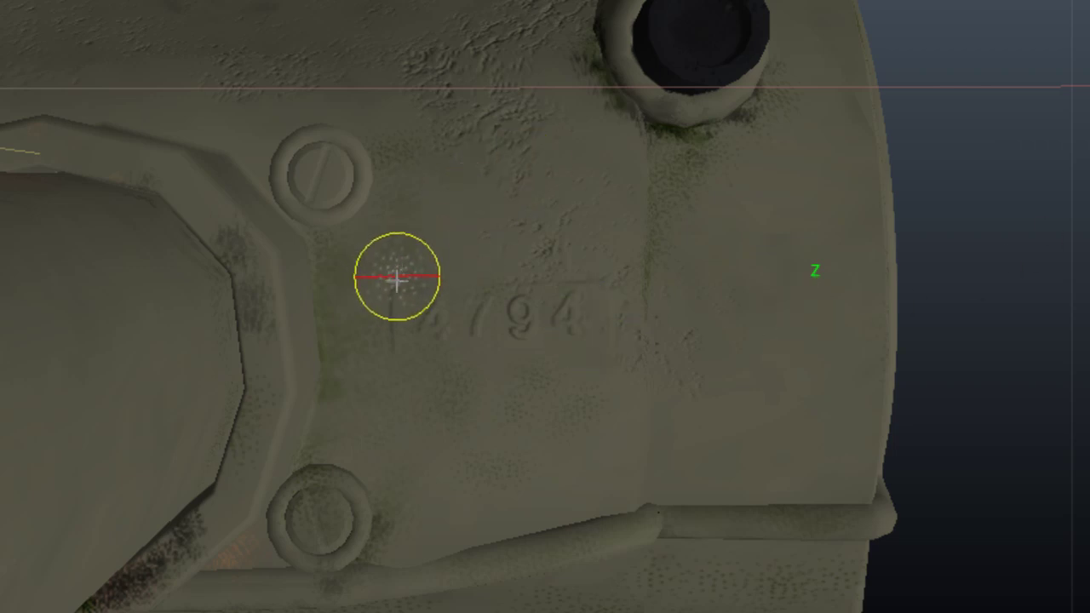
{"action": "left_click_drag", "start_coordinate": [394, 290], "coordinate": [465, 229]}
{"action": "mouse_move", "coordinate": [387, 313]}
{"action": "left_mouse_down"}
{"action": "mouse_move", "coordinate": [435, 236]}
{"action": "mouse_move", "coordinate": [502, 191]}
{"action": "mouse_move", "coordinate": [504, 210]}
{"action": "left_mouse_up"}
{"action": "left_click_drag", "start_coordinate": [412, 302], "coordinate": [499, 190]}
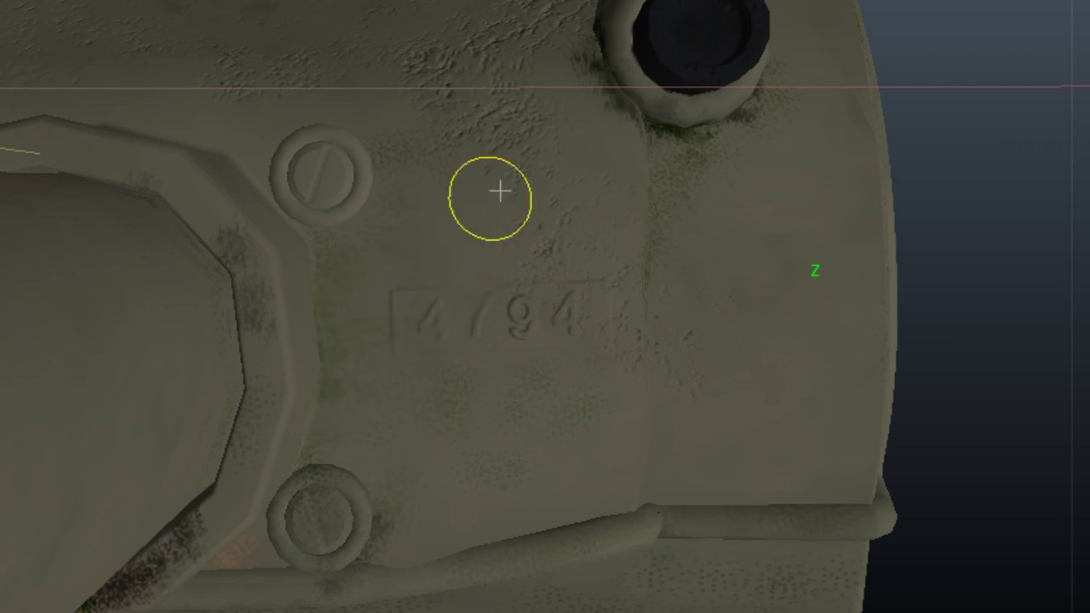
{"action": "left_click_drag", "start_coordinate": [426, 296], "coordinate": [601, 180]}
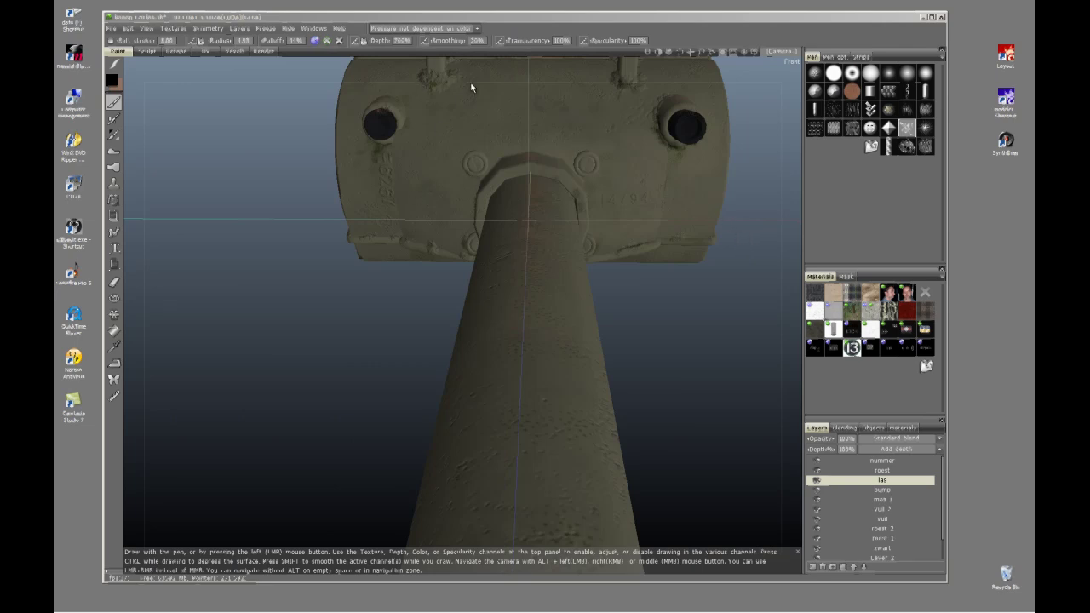
Step: Paint a patch of rough texture on the las layer near the shield's outer end and smooth it
{"action": "left_click_drag", "start_coordinate": [476, 122], "coordinate": [701, 182], "text": "alt"}
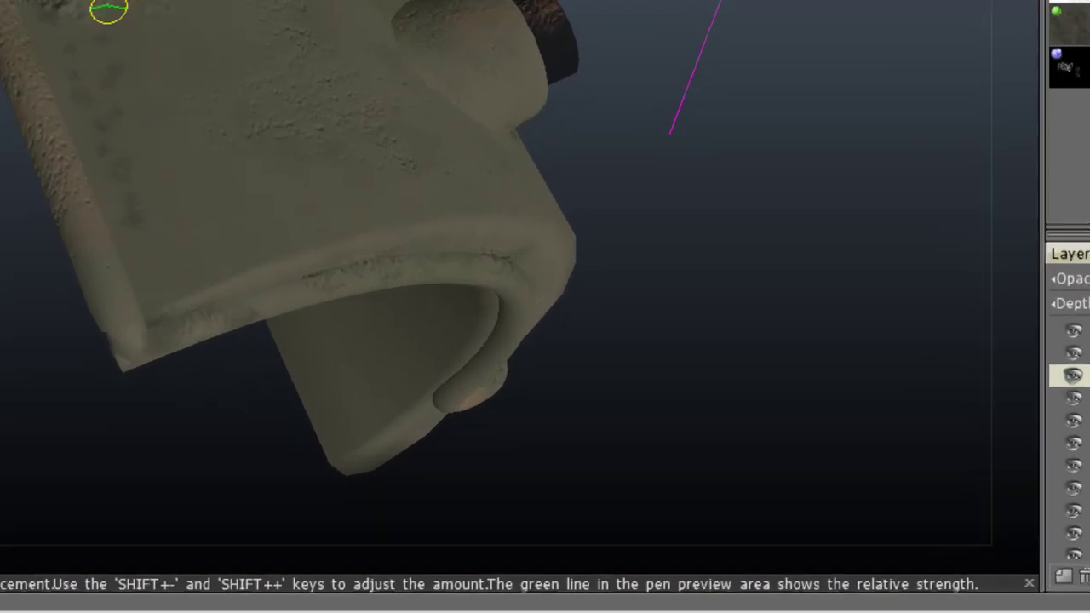
{"action": "left_click_drag", "start_coordinate": [114, 185], "coordinate": [189, 158]}
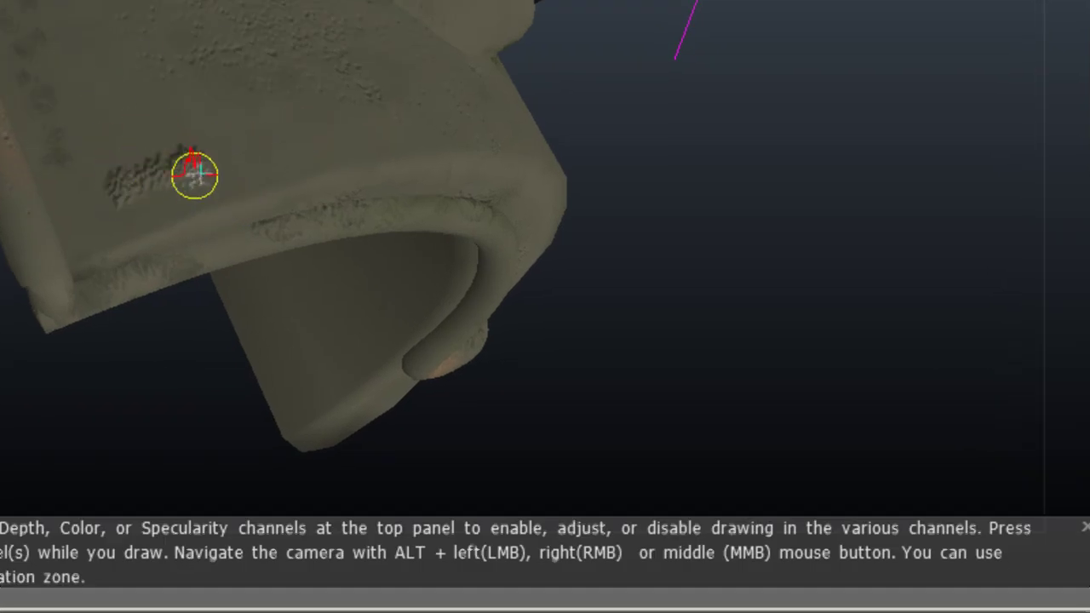
{"action": "left_click_drag", "start_coordinate": [205, 153], "coordinate": [174, 164], "text": "shift"}
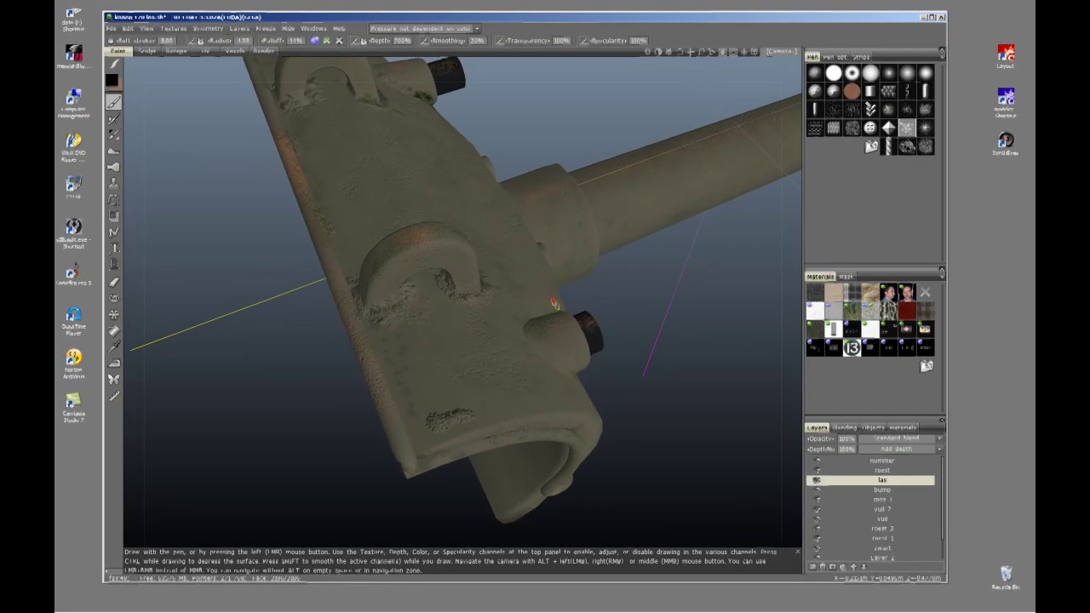
{"action": "mouse_move", "coordinate": [471, 412]}
{"action": "left_mouse_down", "text": "shift"}
{"action": "mouse_move", "coordinate": [444, 425]}
{"action": "mouse_move", "coordinate": [435, 411]}
{"action": "mouse_move", "coordinate": [445, 430]}
{"action": "mouse_move", "coordinate": [439, 417]}
{"action": "mouse_move", "coordinate": [477, 406]}
{"action": "mouse_move", "coordinate": [440, 421]}
{"action": "mouse_move", "coordinate": [469, 416]}
{"action": "mouse_move", "coordinate": [464, 403]}
{"action": "left_mouse_up", "text": "shift"}
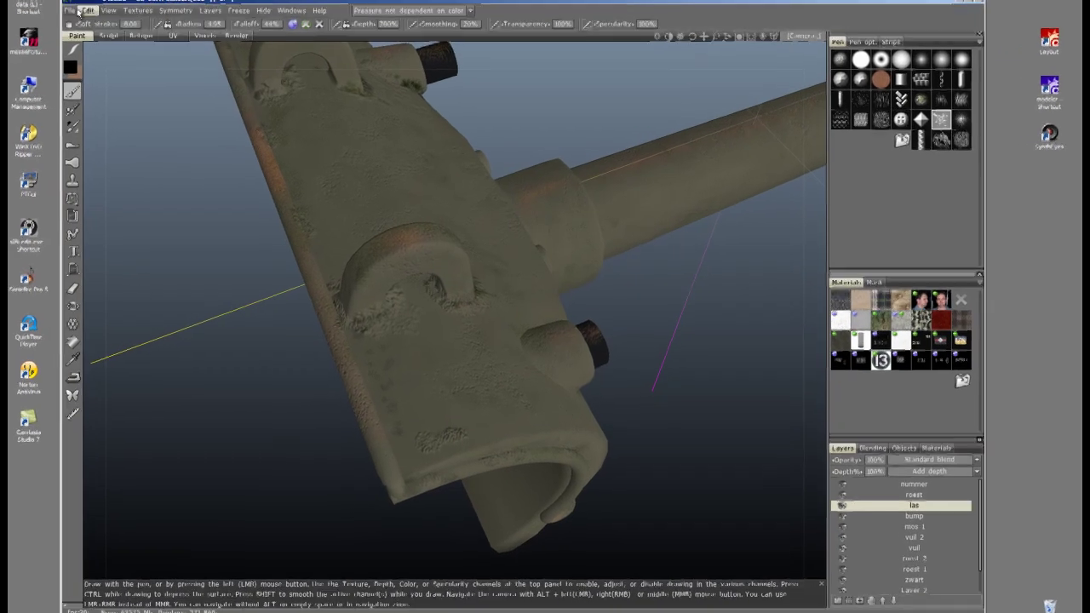
Step: Export the mid-poly model over tank_001_v170 kanon uit3dc.lwo, with padded TGA color and tangent normal maps
{"action": "left_click", "coordinate": [111, 28]}
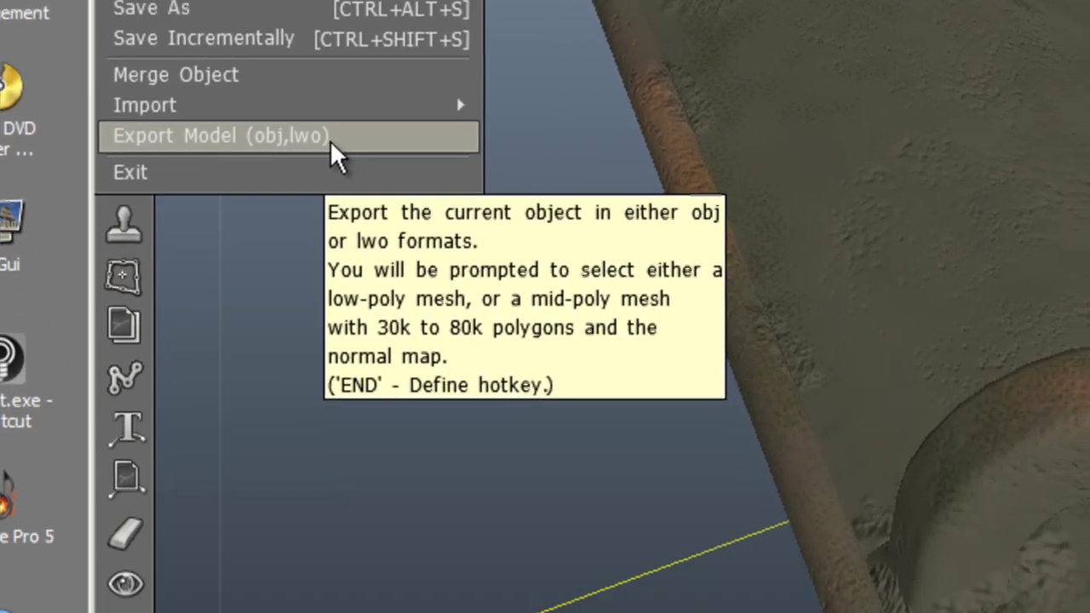
{"action": "left_click", "coordinate": [333, 151]}
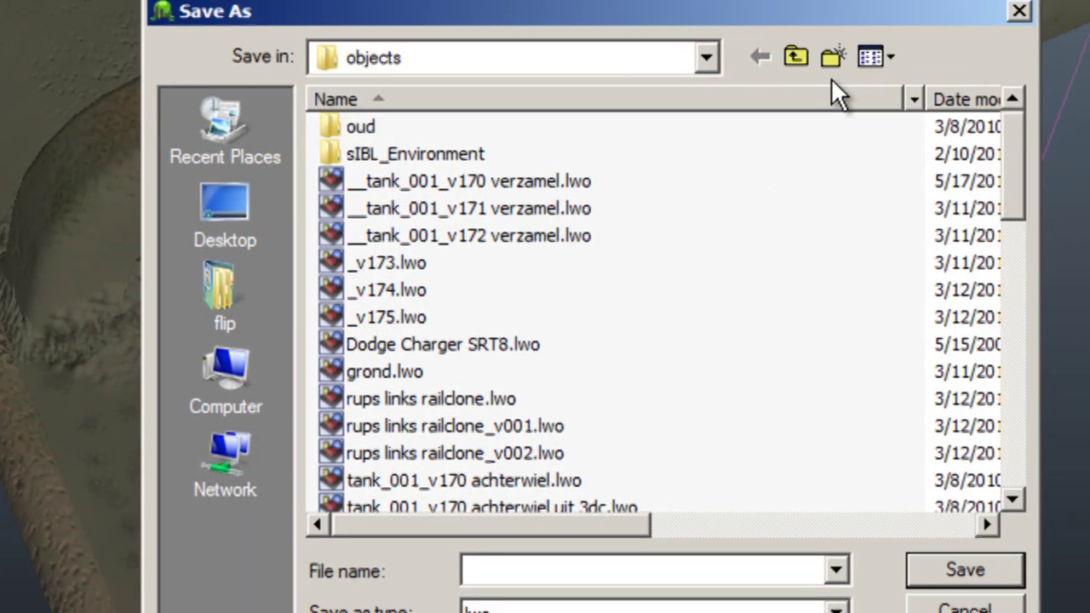
{"action": "left_click_drag", "start_coordinate": [1015, 180], "coordinate": [1016, 221]}
{"action": "left_click", "coordinate": [598, 454]}
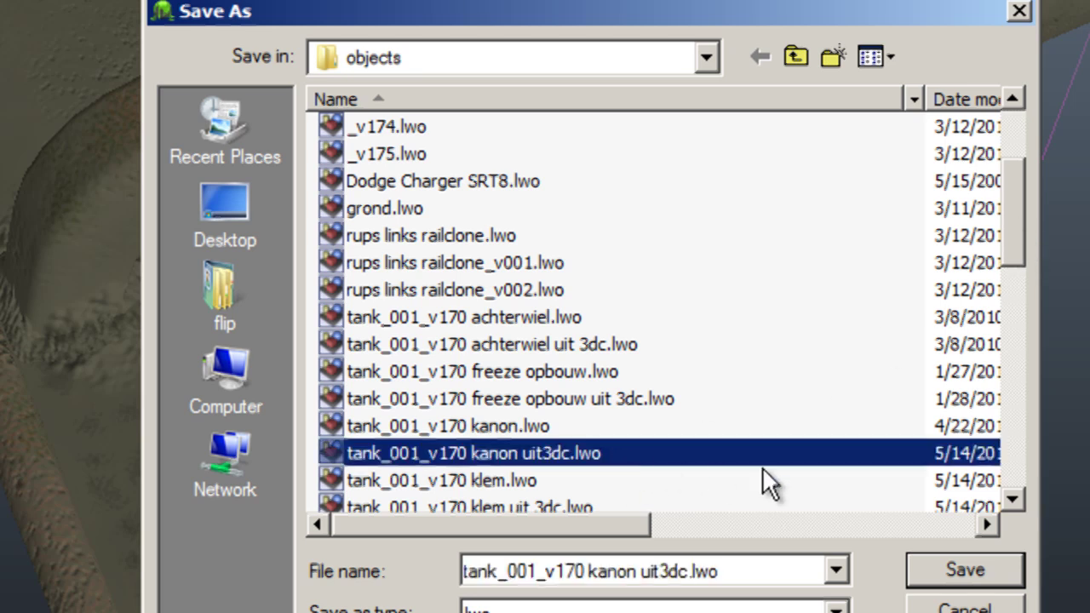
{"action": "left_click", "coordinate": [966, 572]}
{"action": "left_click", "coordinate": [694, 344]}
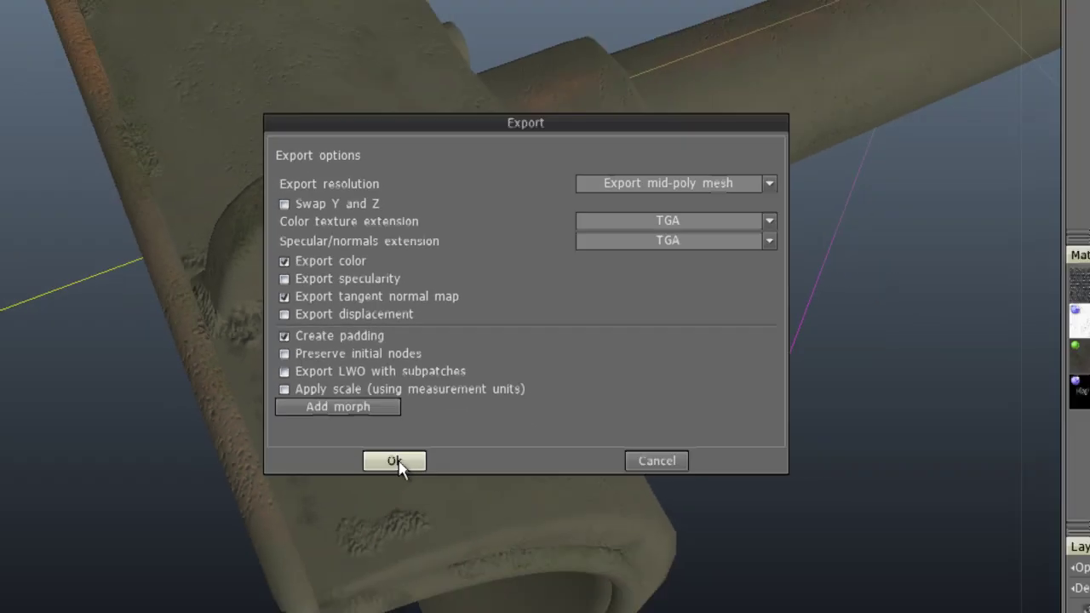
{"action": "left_click", "coordinate": [397, 462]}
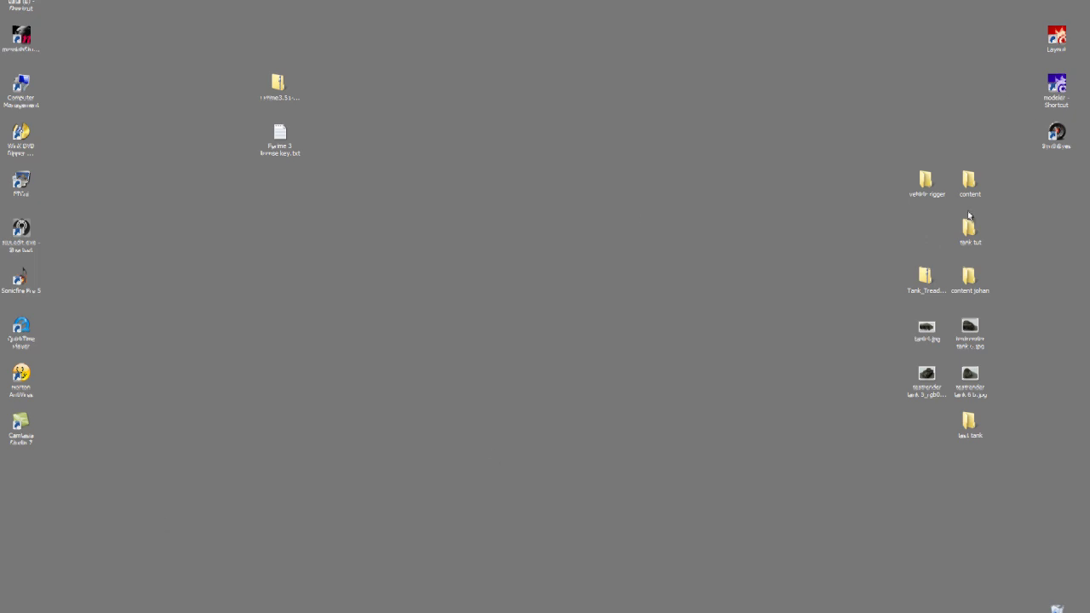
Step: Start LightWave Modeler and load the object tank_001_v170 kanon uit3dc.lwo
{"action": "double_click", "coordinate": [1057, 84]}
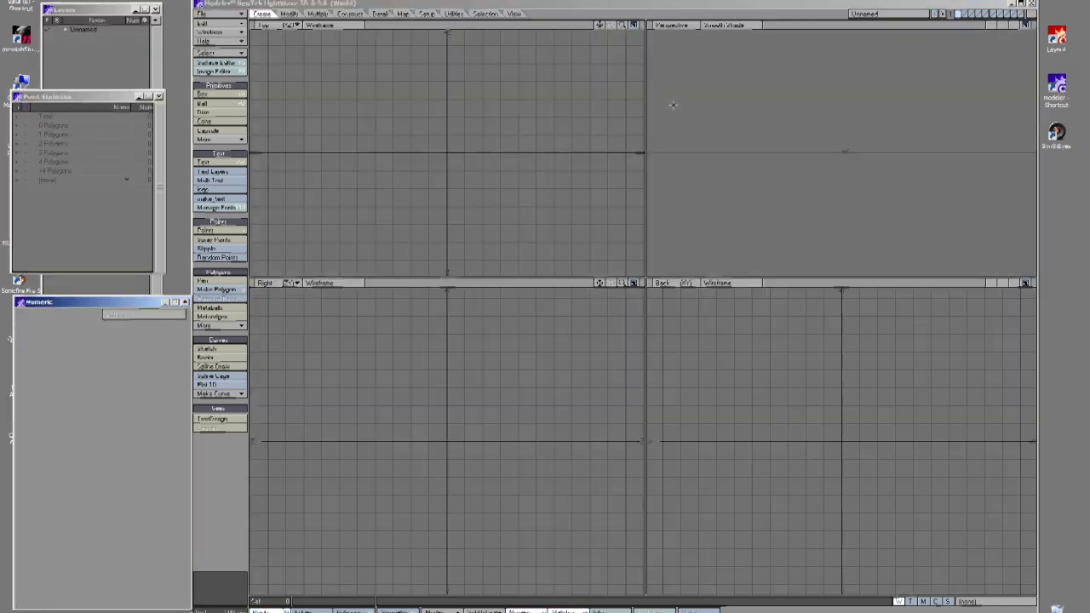
{"action": "left_click", "coordinate": [235, 15]}
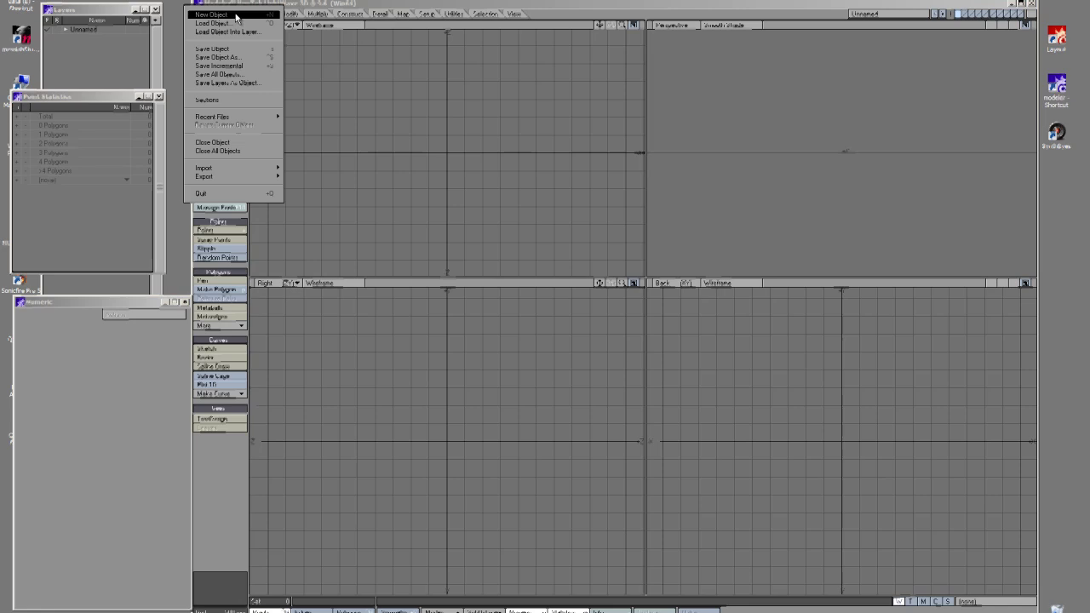
{"action": "left_click", "coordinate": [241, 24]}
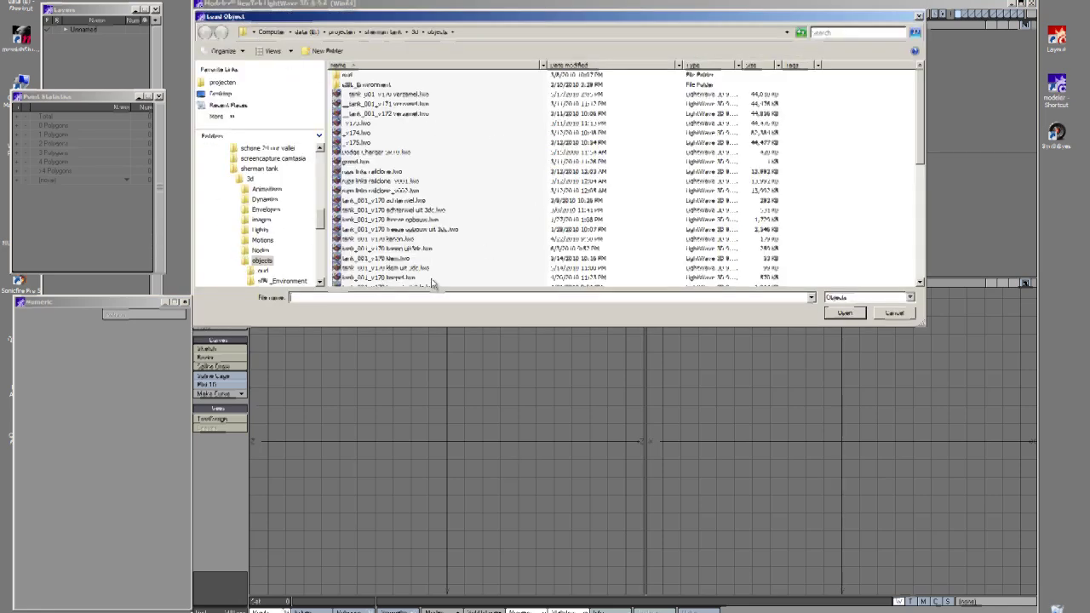
{"action": "left_click", "coordinate": [919, 285]}
{"action": "left_click", "coordinate": [921, 285]}
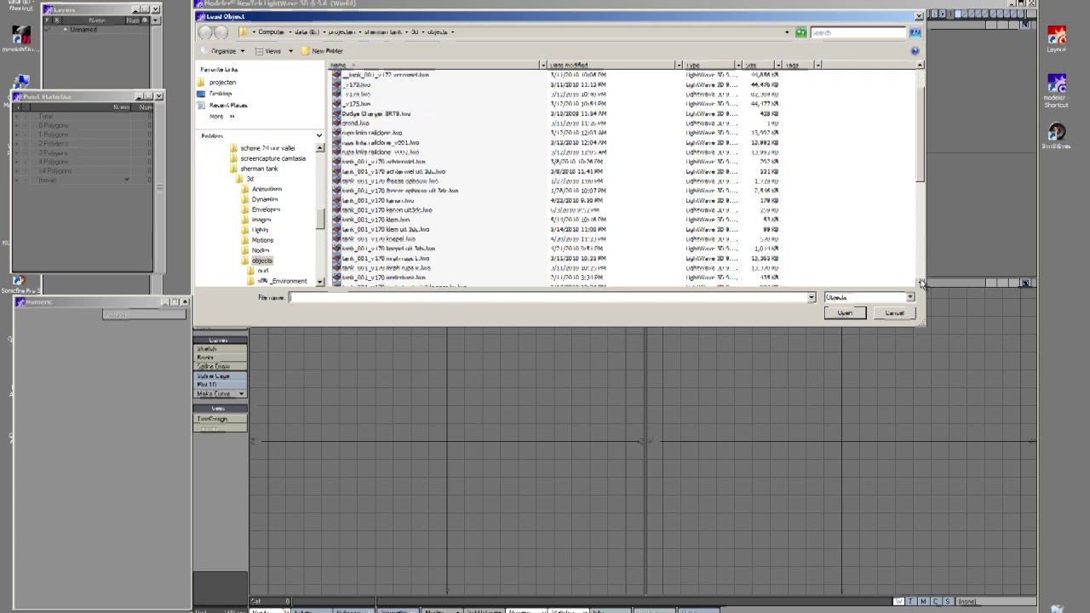
{"action": "left_click", "coordinate": [920, 283]}
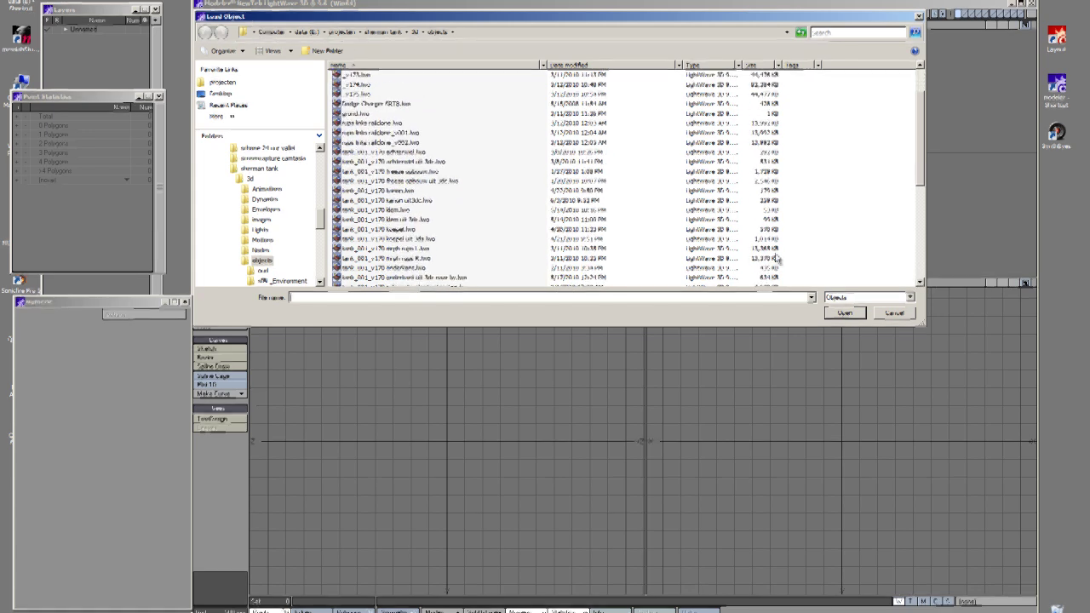
{"action": "left_click", "coordinate": [408, 198]}
{"action": "left_click", "coordinate": [844, 311]}
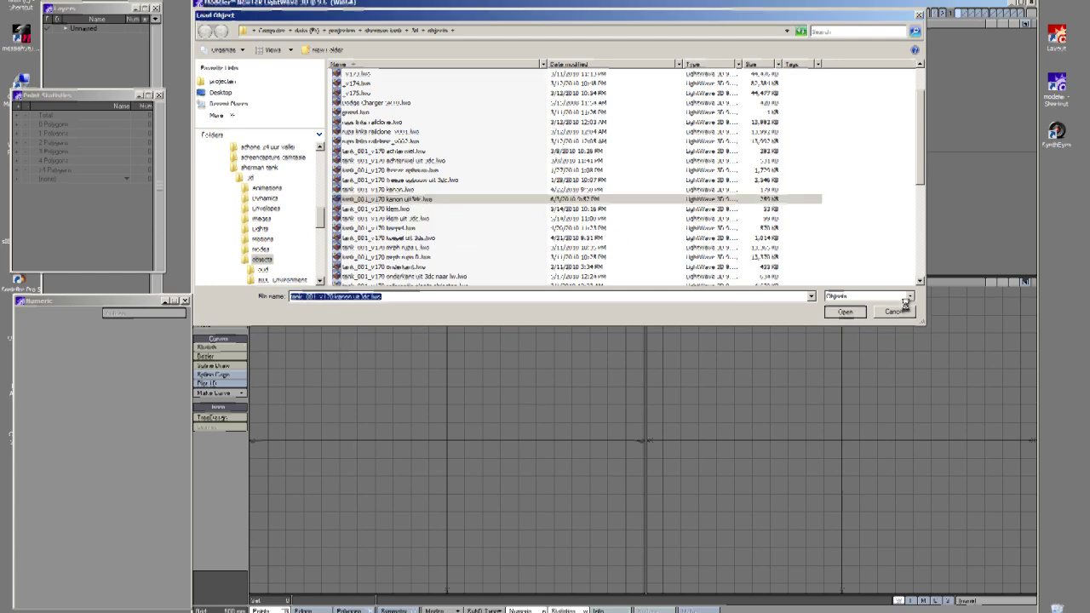
Step: Load the full tank object alongside the exported gun object and lasso-select the entire gun in the Right view
{"action": "middle_click_drag", "start_coordinate": [909, 156], "coordinate": [906, 96]}
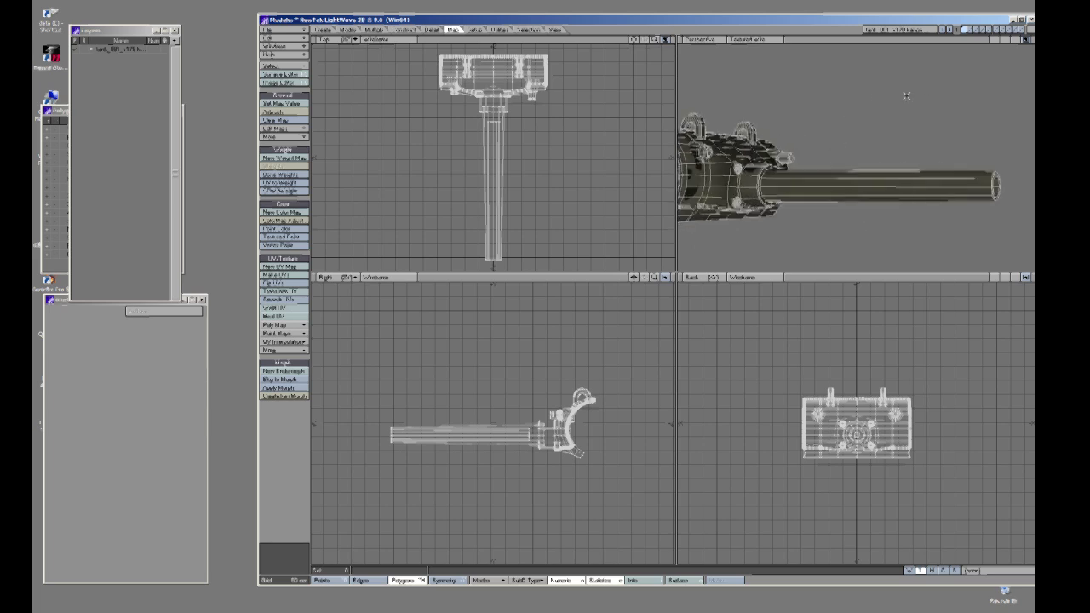
{"action": "left_click", "coordinate": [297, 31]}
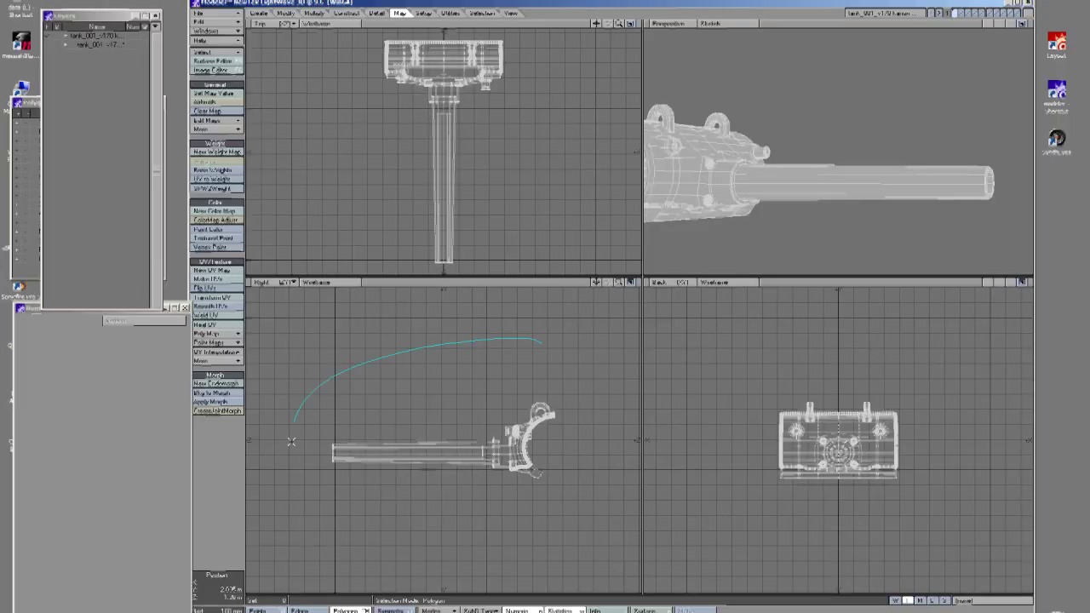
{"action": "mouse_move", "coordinate": [291, 441]}
{"action": "right_mouse_down"}
{"action": "mouse_move", "coordinate": [555, 529]}
{"action": "mouse_move", "coordinate": [545, 328]}
{"action": "mouse_move", "coordinate": [565, 303]}
{"action": "right_mouse_up"}
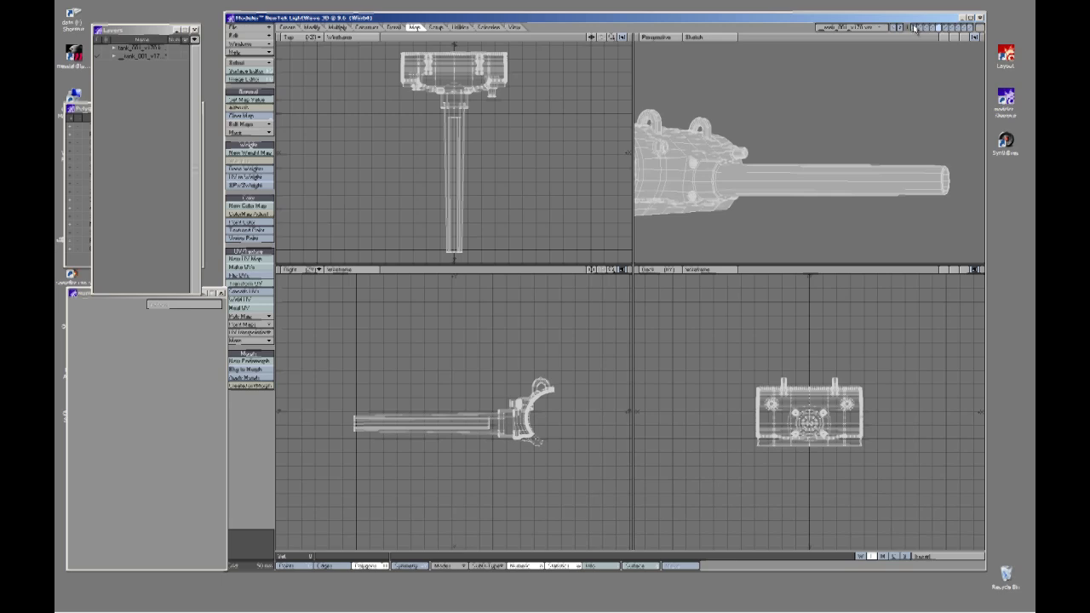
Step: Display the tank's other layers together with the gun and enlarge the perspective view to fill the workspace
{"action": "left_click", "coordinate": [915, 27], "text": "shift"}
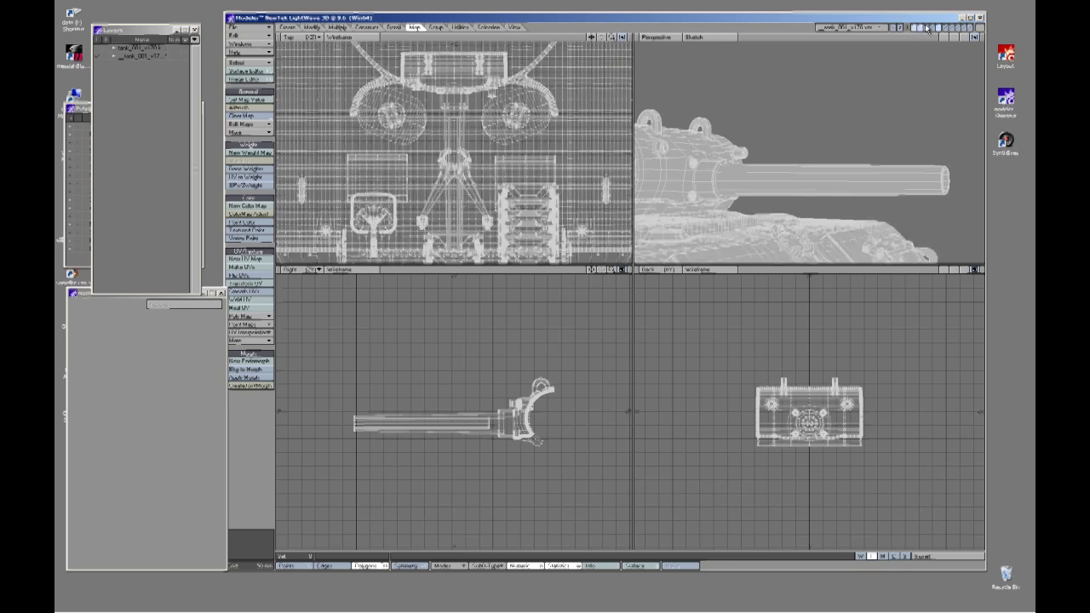
{"action": "left_click", "coordinate": [946, 28], "text": "shift"}
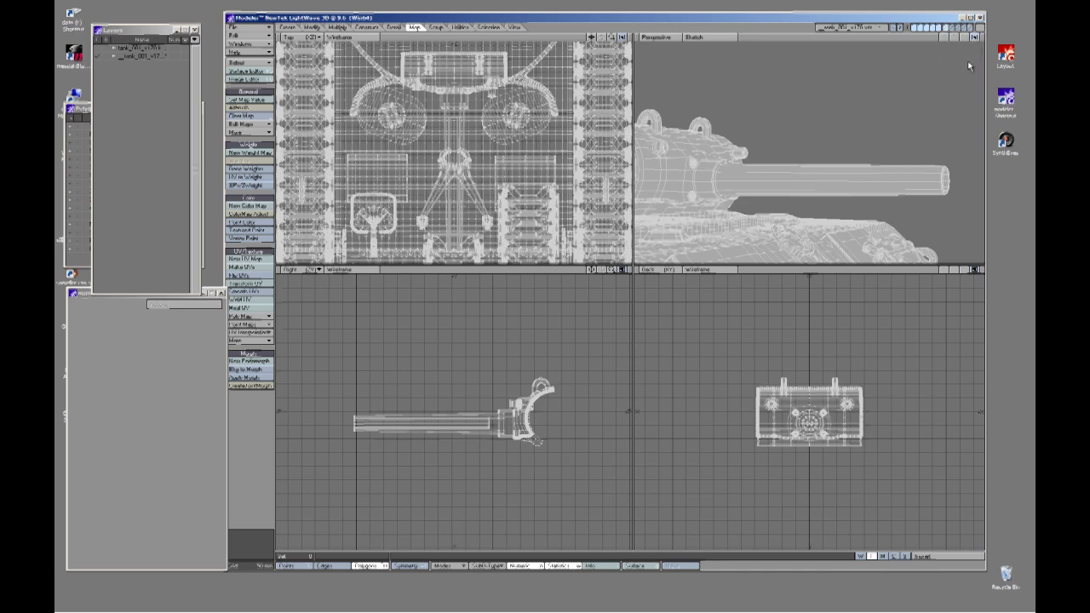
{"action": "key", "text": "KP_0"}
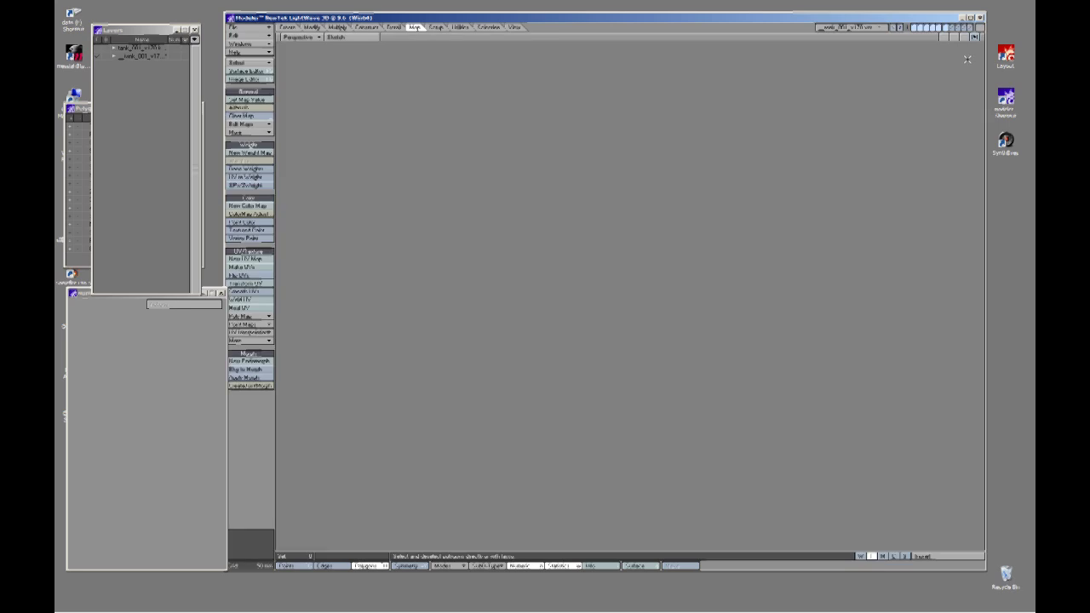